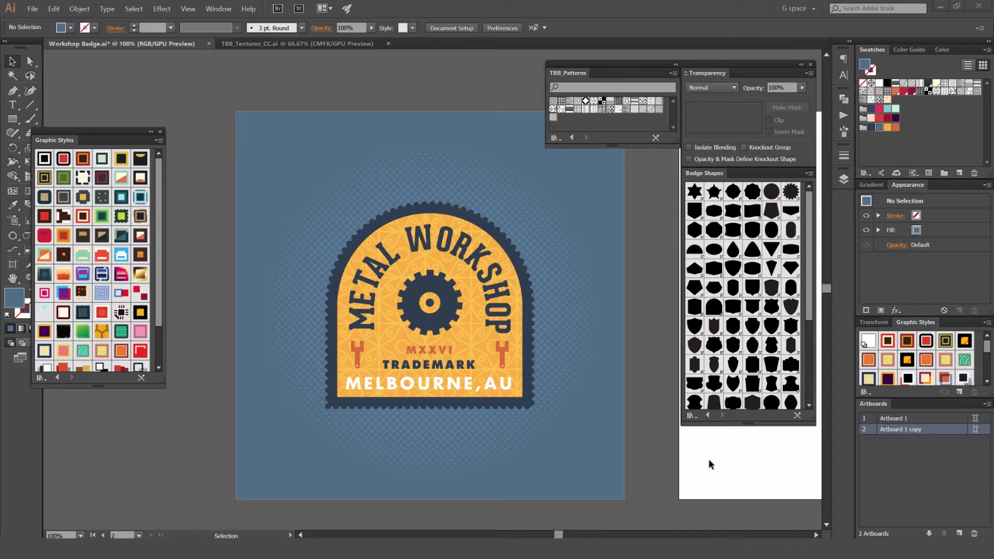
Step: Examine the finished Metal Workshop badge up close, and view the textures and halftones document
left_click_drag(114, 138, 171, 169)
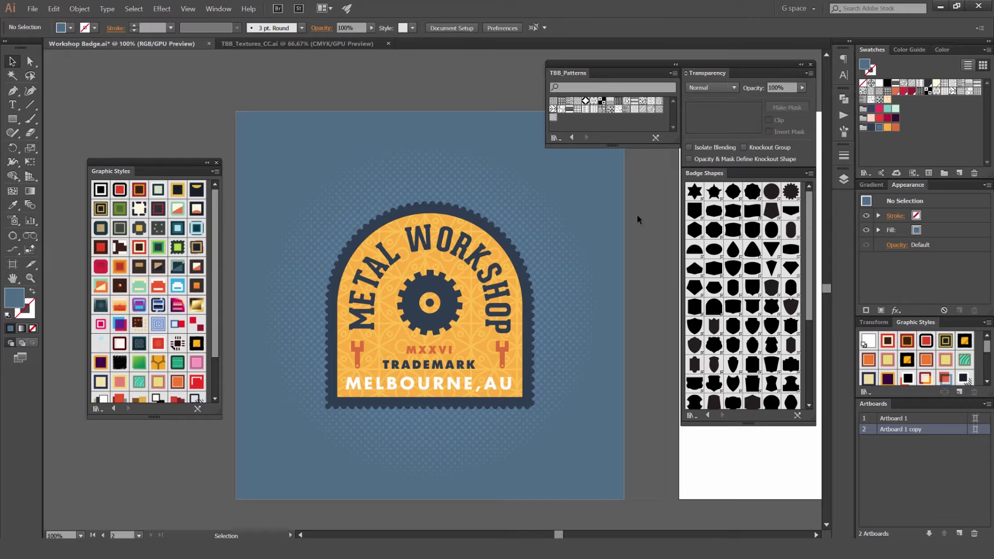
scroll(645, 213, "down", 1)
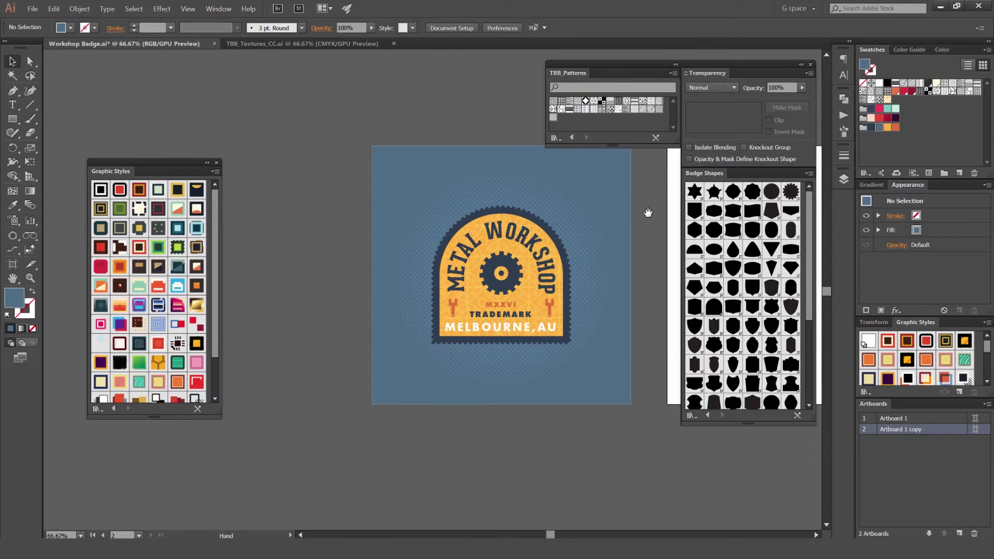
scroll(574, 236, "up", 1)
scroll(601, 254, "up", 1)
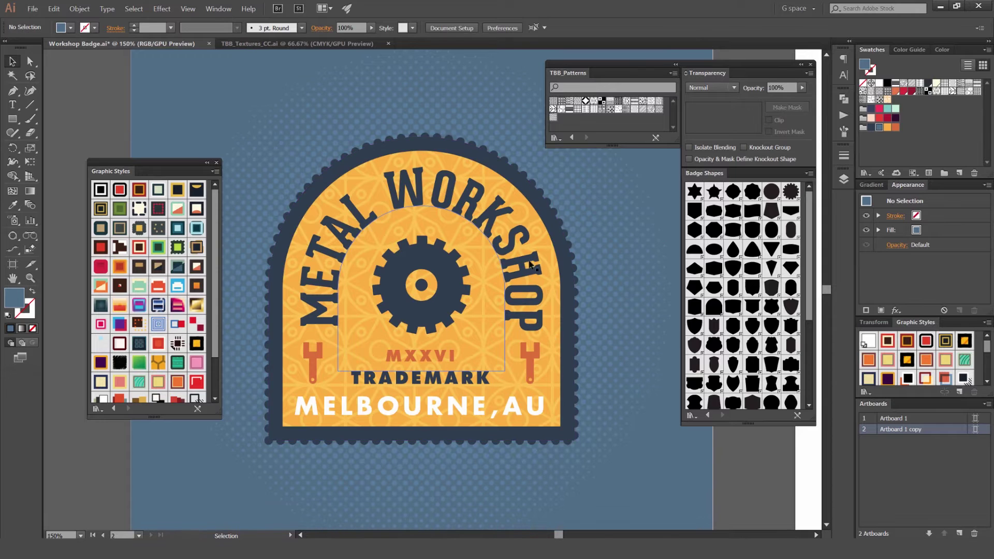
scroll(567, 308, "down", 1)
left_click(652, 207)
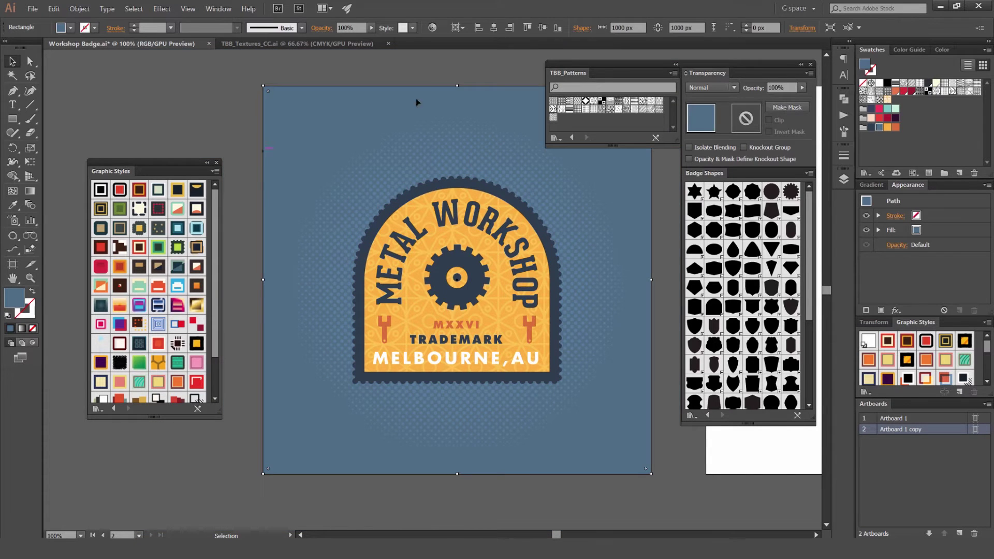
left_click(459, 68)
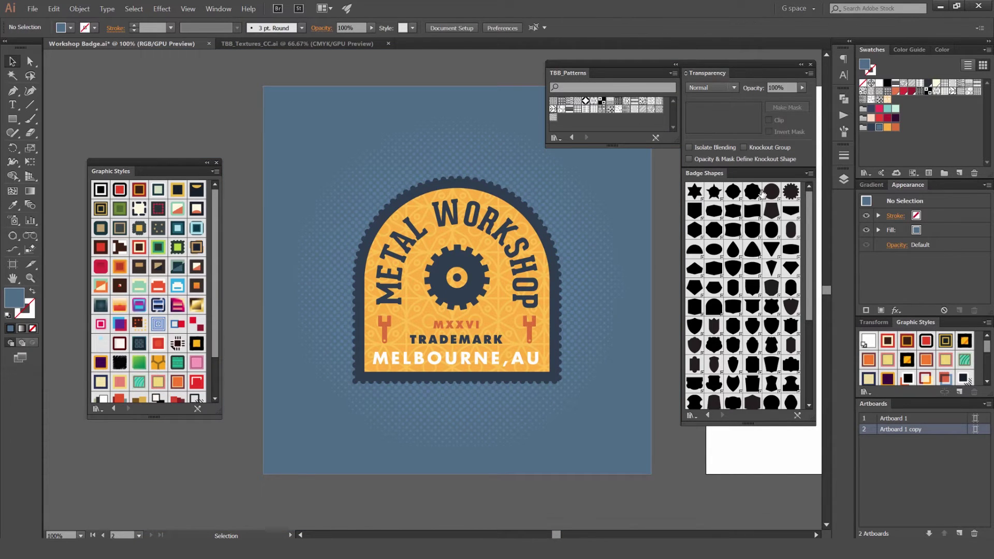
left_click(350, 45)
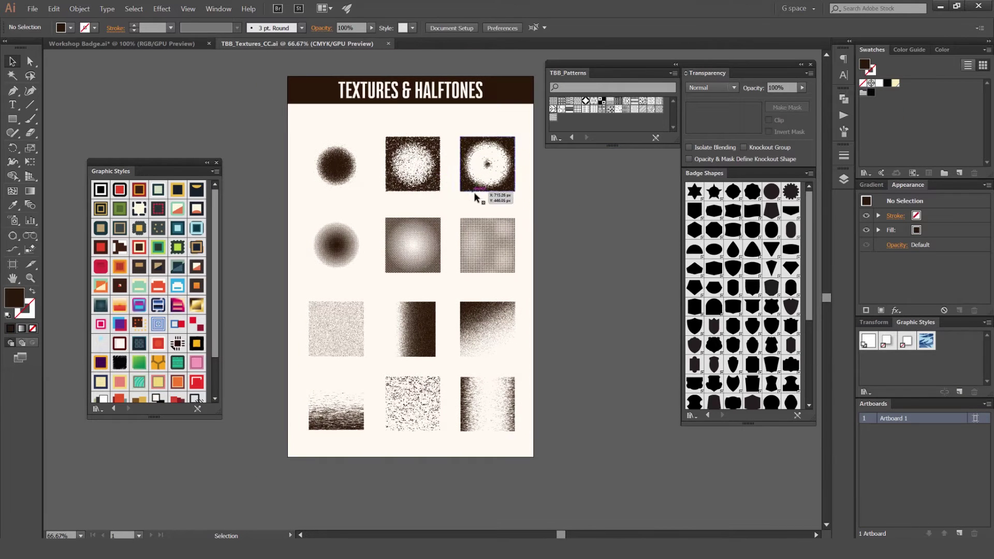
key("ctrl+Tab")
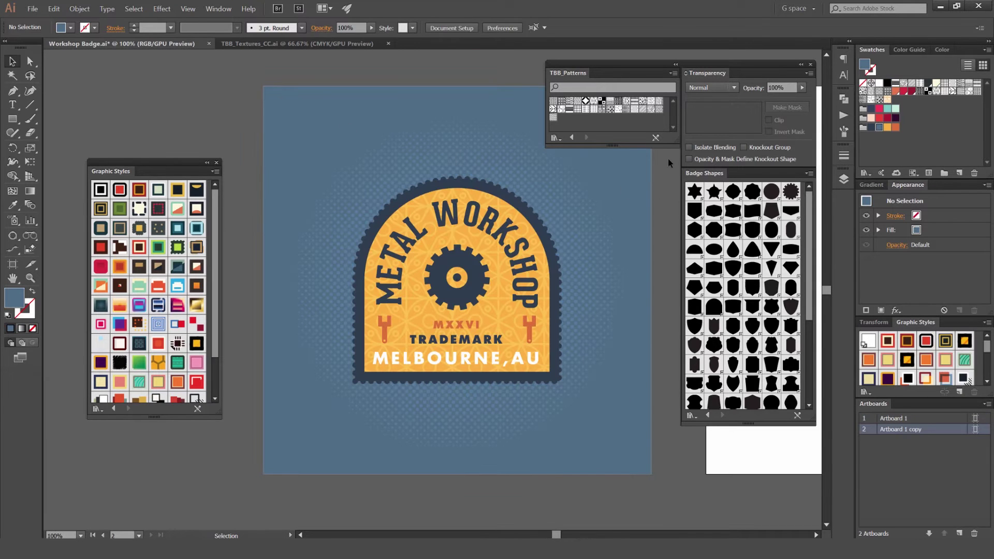
Step: Look over the blank artboard and find where the graphic style libraries are opened
key("ctrl+minus")
left_click_drag(599, 186, 394, 201)
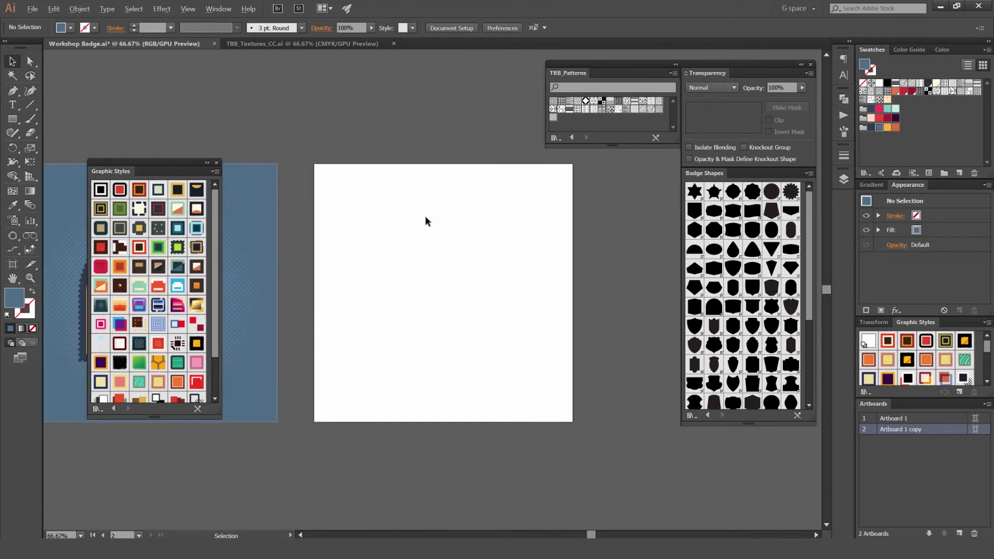
scroll(490, 236, "up", 1)
left_click_drag(568, 255, 544, 209)
left_click(218, 9)
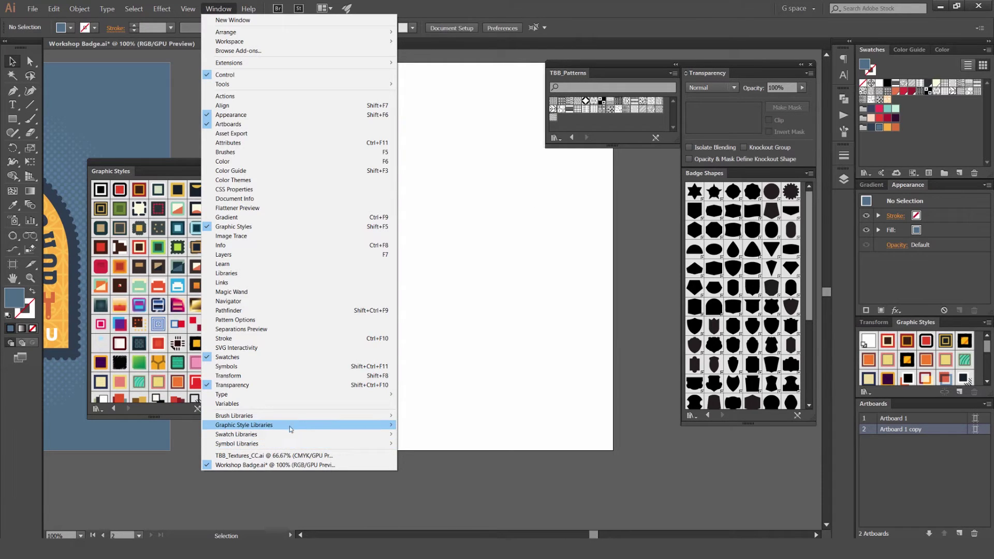
mouse_move(289, 426)
left_click(456, 397)
right_click(119, 170)
left_click(163, 177)
Step: Place the round-topped arch symbol from the Badge Shapes library on the blank artboard
left_click_drag(569, 238, 599, 247)
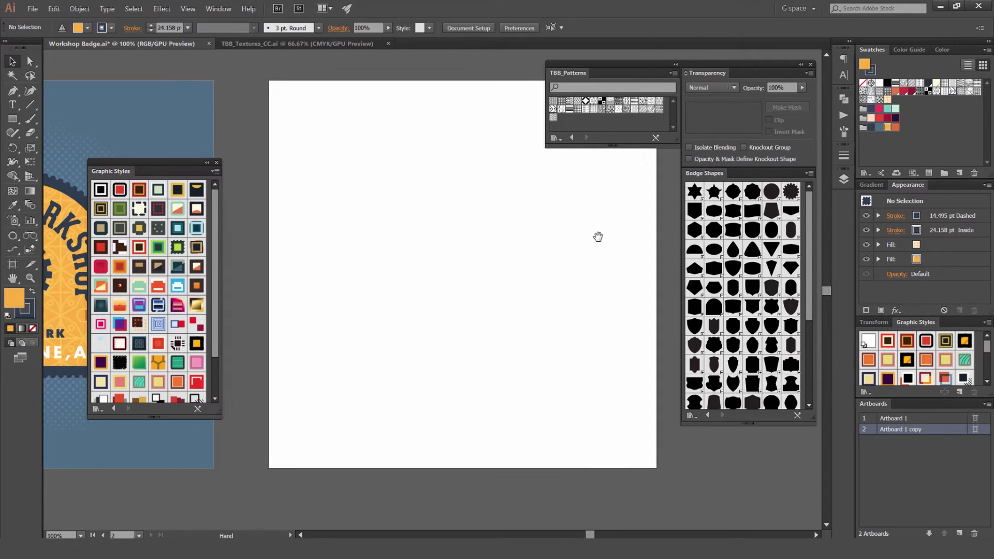
scroll(733, 306, "down", 3)
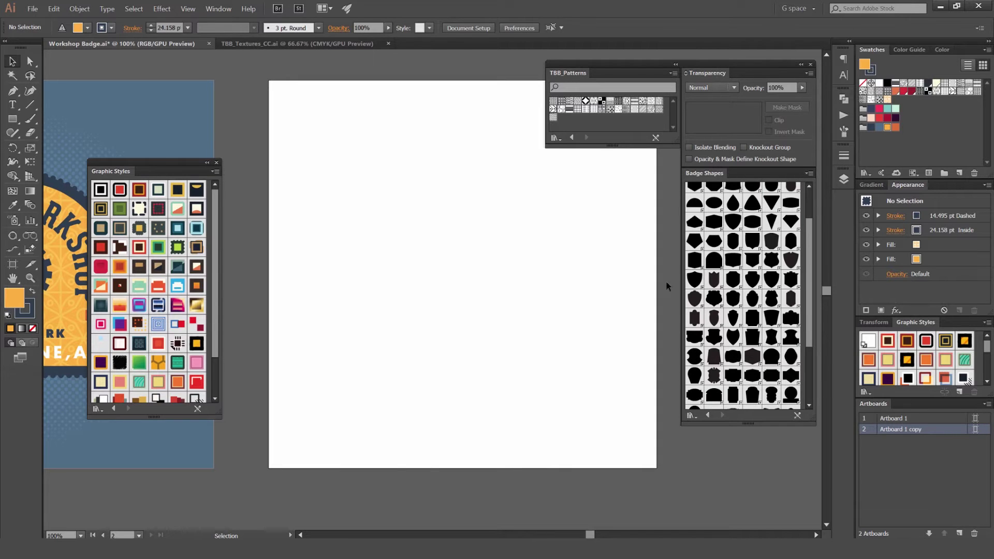
left_click_drag(347, 182, 448, 215)
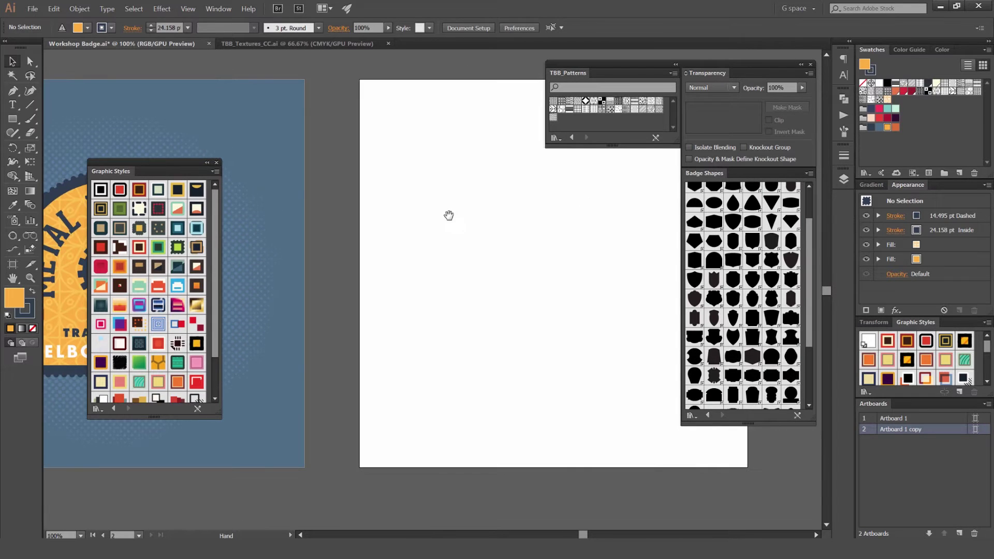
left_click_drag(721, 266, 582, 232)
scroll(460, 233, "right", 3)
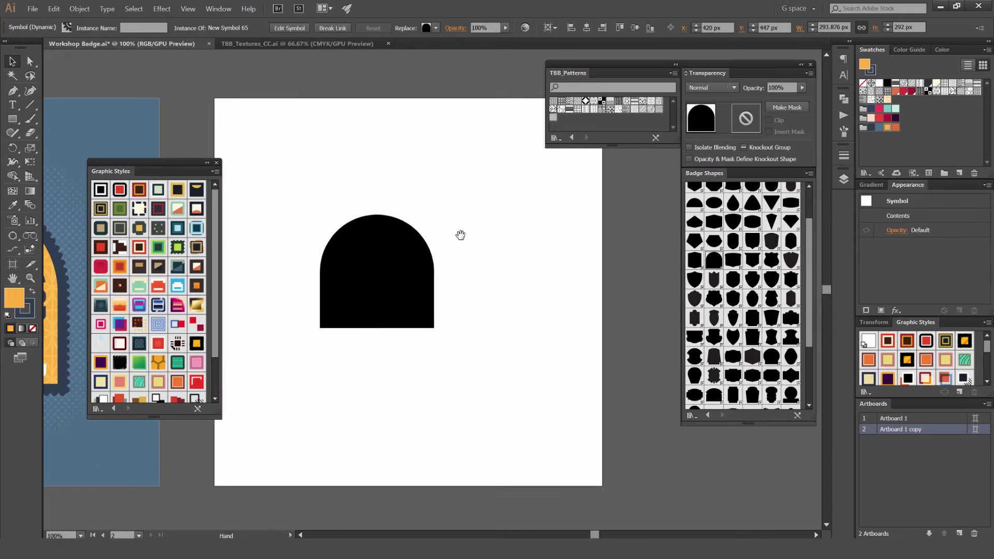
Step: Break the arch's symbol link and enlarge it to about 524 by 521 px near the artboard's centre
left_click(332, 27)
left_click_drag(435, 214, 481, 158)
left_click_drag(421, 262, 447, 273)
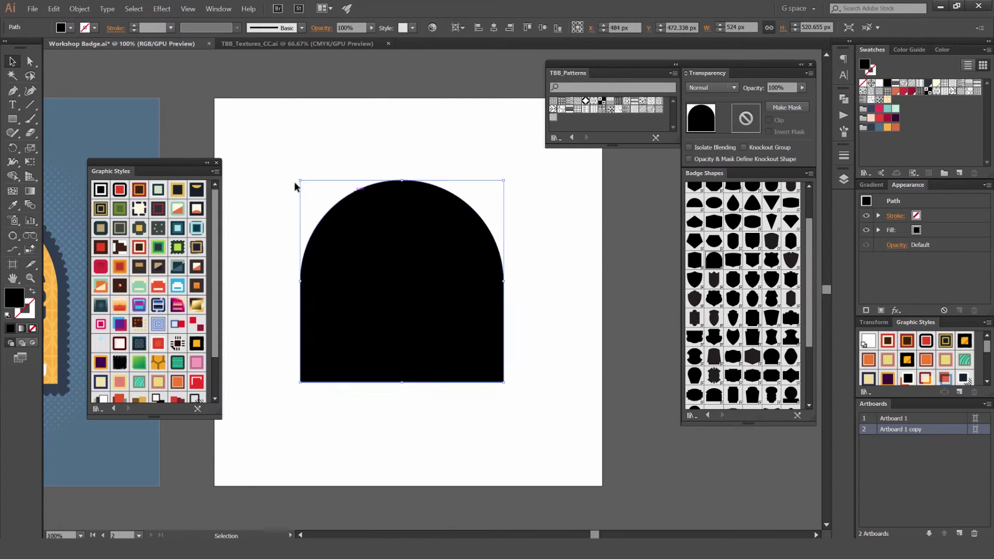
scroll(191, 256, "down", 2)
scroll(181, 248, "up", 2)
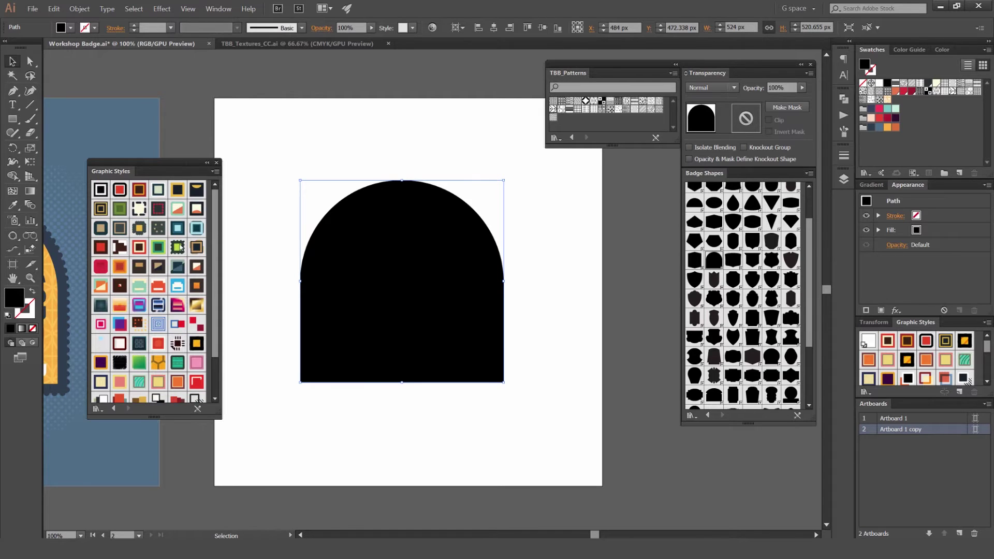
Step: Apply the lime-green graphic style with the dark scalloped border to the arch
left_click(178, 249)
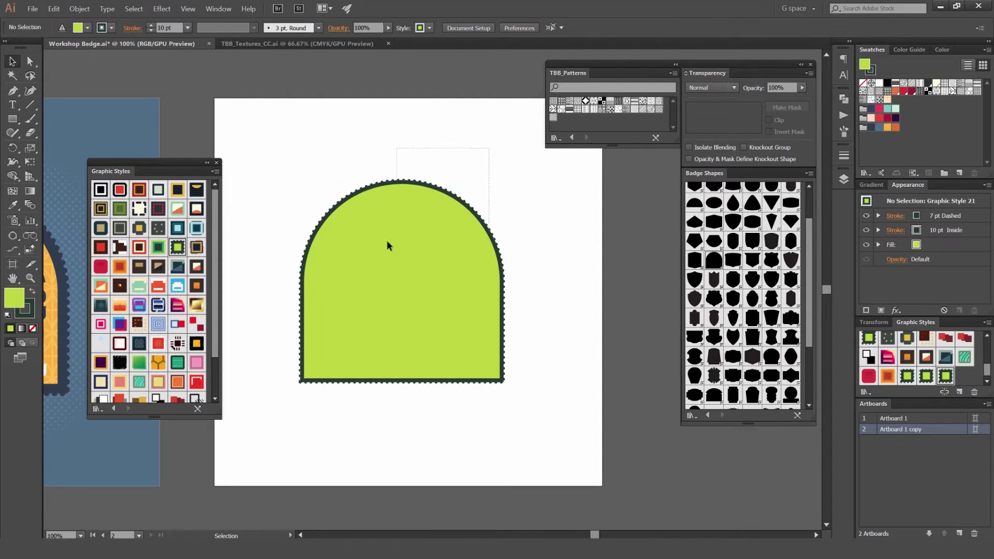
left_click_drag(423, 161, 427, 159)
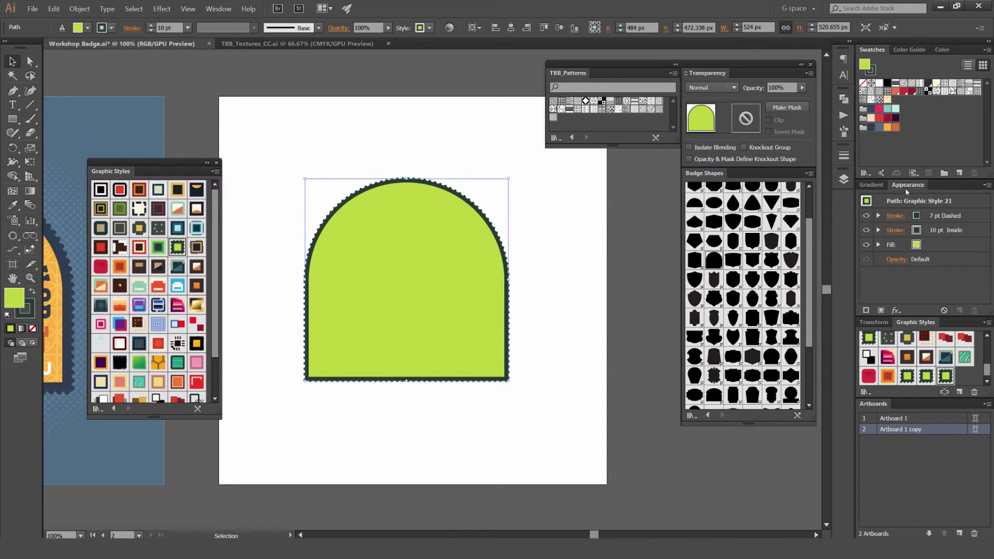
left_click(218, 9)
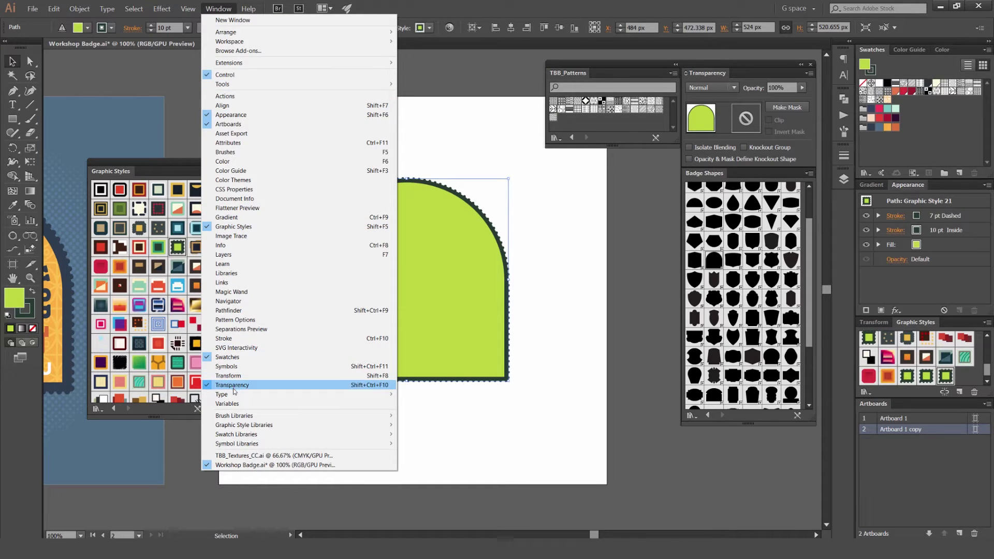
left_click(556, 191)
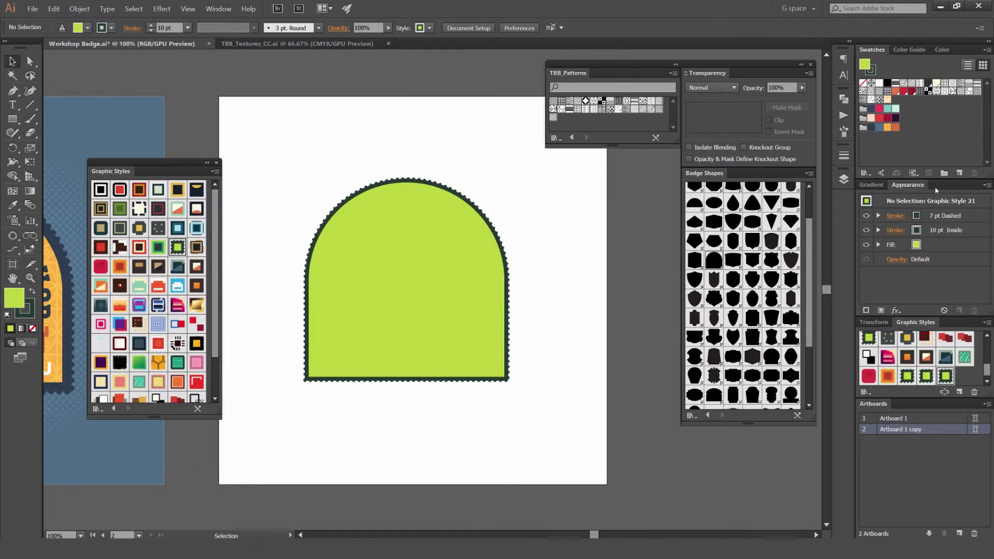
Step: Recolour the arch's 7 pt dashed stroke with the dark navy swatch from the badge's colour group
left_click(443, 259)
scroll(559, 200, "left", 1)
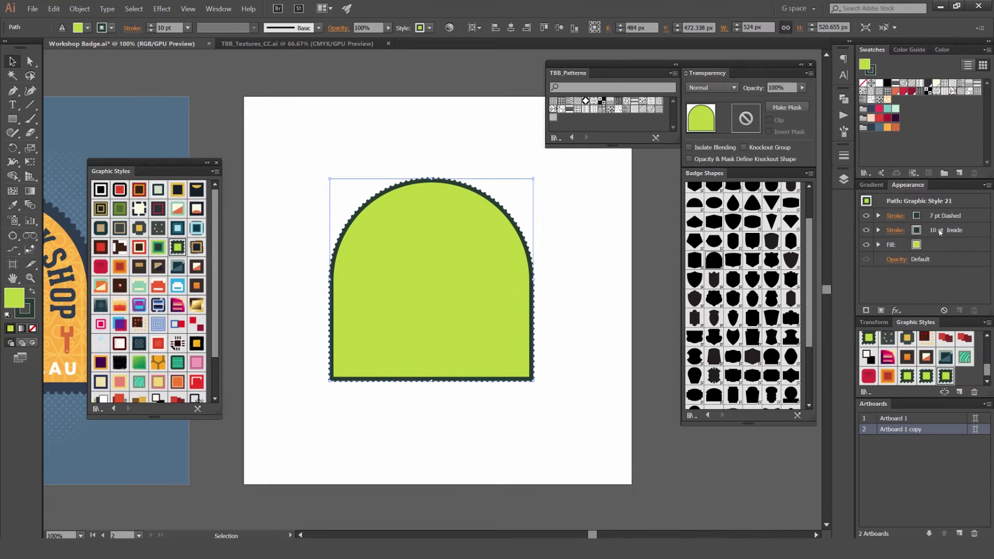
left_click(948, 216)
left_click(944, 232, "shift")
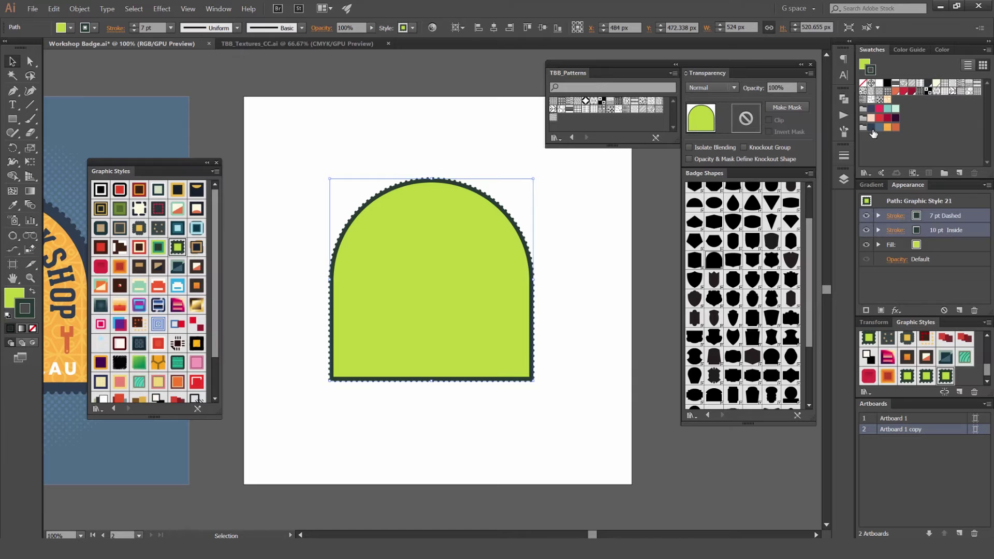
left_click(872, 128)
scroll(516, 212, "up", 1)
left_click(579, 186)
left_click(518, 259)
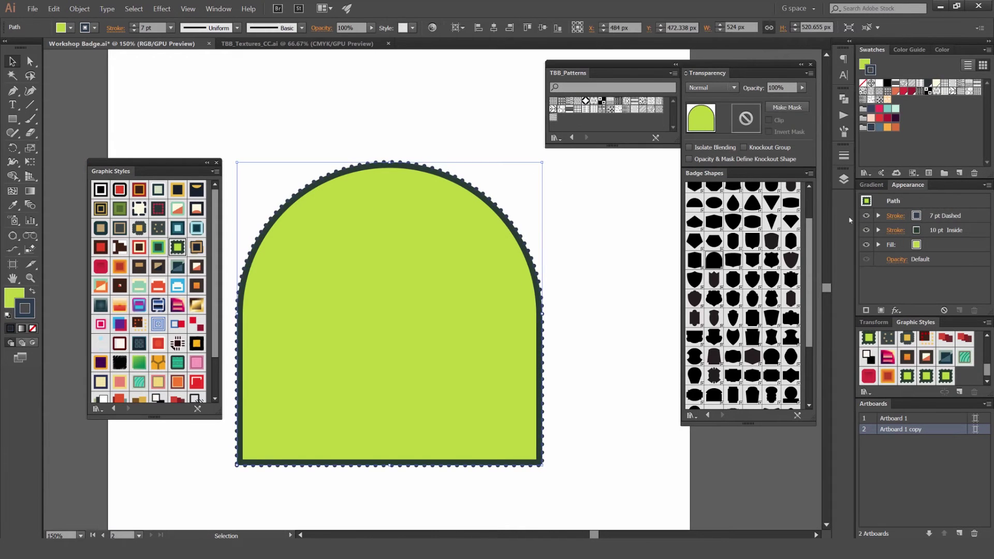
Step: Recolour the arch's 10 pt inside stroke with the same dark navy swatch
left_click(947, 215)
left_click(545, 224)
left_click(518, 232)
left_click(938, 230)
left_click(871, 127)
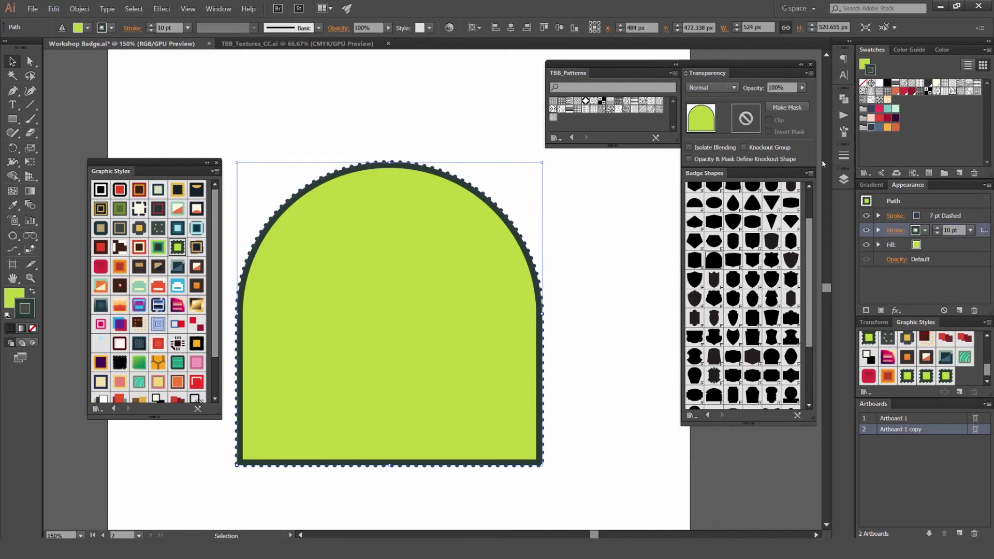
left_click(533, 204)
scroll(498, 218, "up", 7)
scroll(522, 218, "down", 4)
key("ctrl+1")
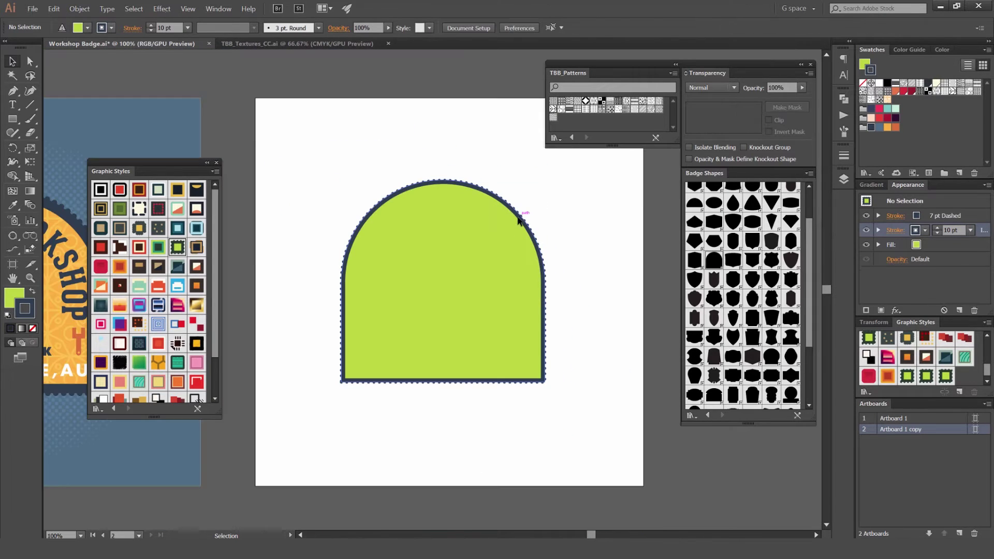
Step: Change the arch's fill to the orange-yellow swatch from the badge's colour group
left_click(520, 218)
left_click(888, 128)
left_click(625, 240)
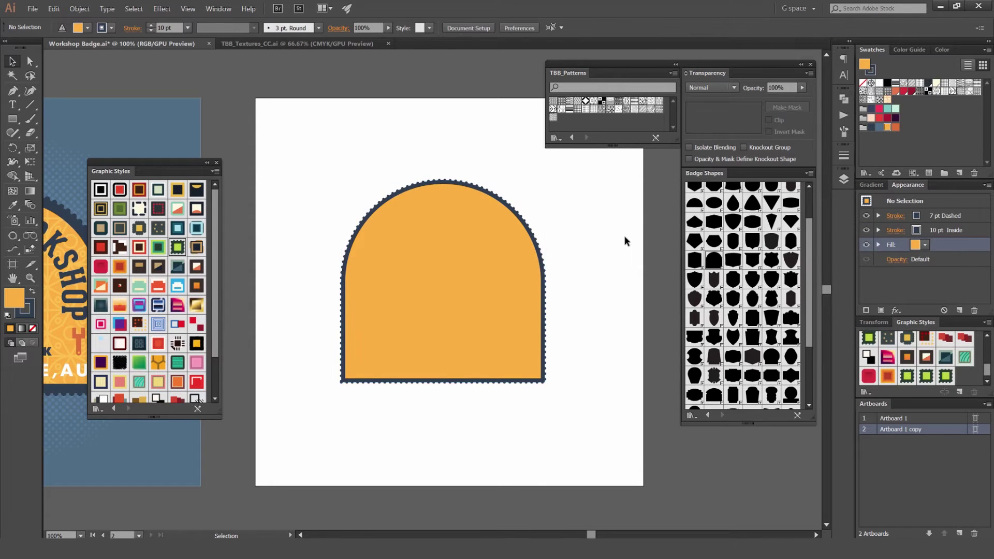
Step: Shrink the floating graphic styles library and move it beside the patterns library, clear of the artwork
left_click_drag(501, 223, 753, 190)
left_click_drag(687, 192, 550, 201)
left_click_drag(155, 417, 154, 227)
left_click_drag(168, 164, 491, 64)
left_click_drag(368, 167, 286, 165)
left_click_drag(486, 158, 396, 194)
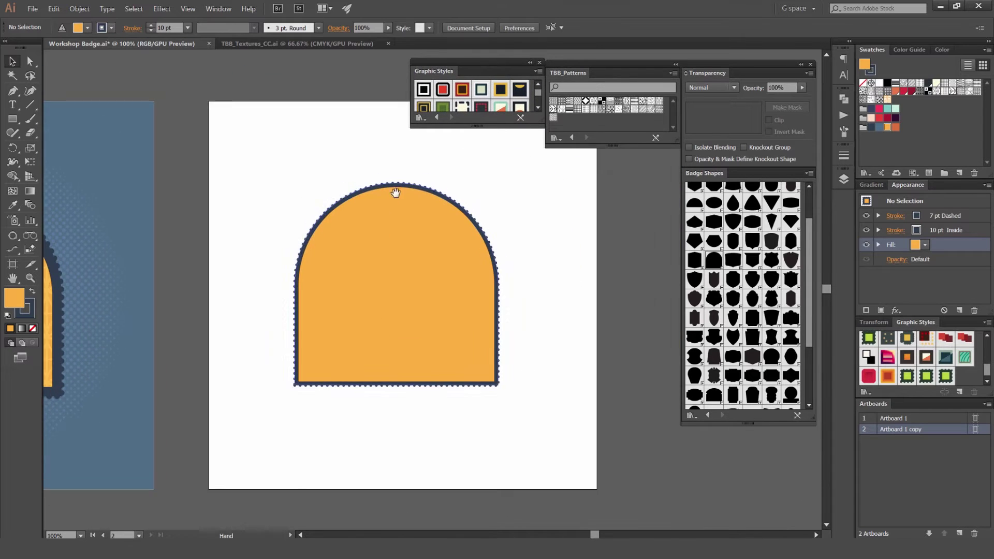
Step: Increase the weight of the arch's dashed stroke to 13 pt
left_click(457, 244)
scroll(457, 244, "up", 1)
left_click(928, 215)
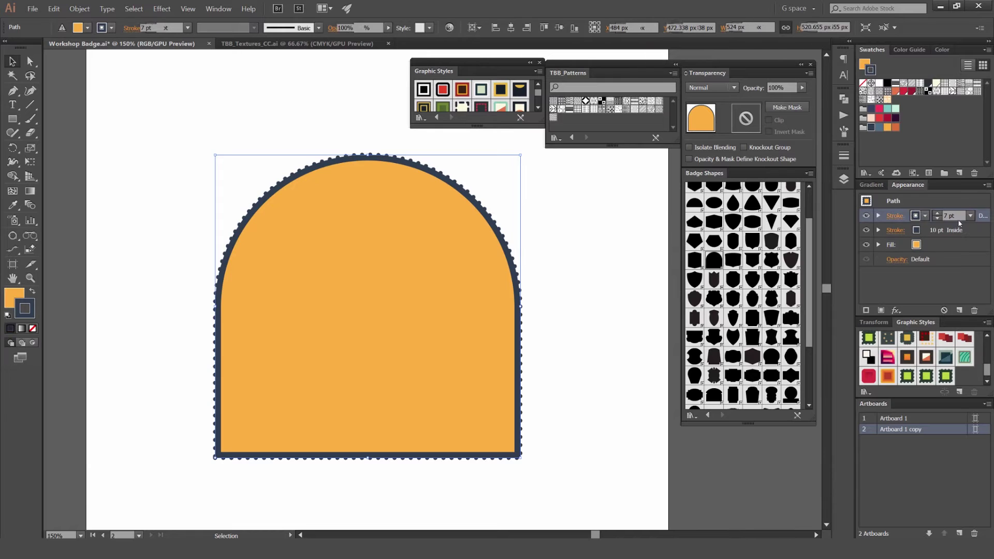
left_click(844, 155)
left_click(843, 155)
left_click(939, 214)
left_click(939, 213)
left_click(939, 214)
left_click(939, 214)
left_click(939, 214)
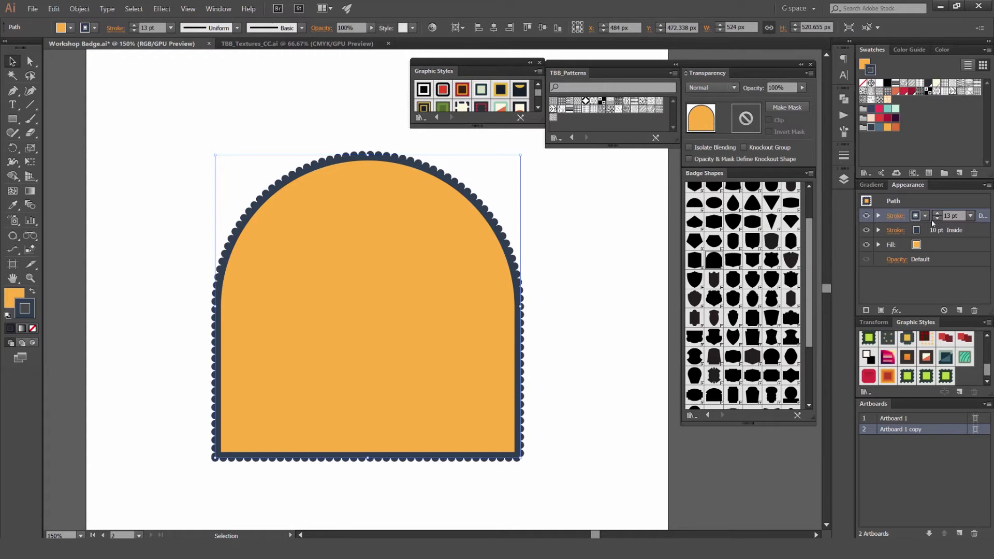
Step: Increase the arch's inside stroke to 20 pt, and compare its border with the finished badge
left_click(940, 231)
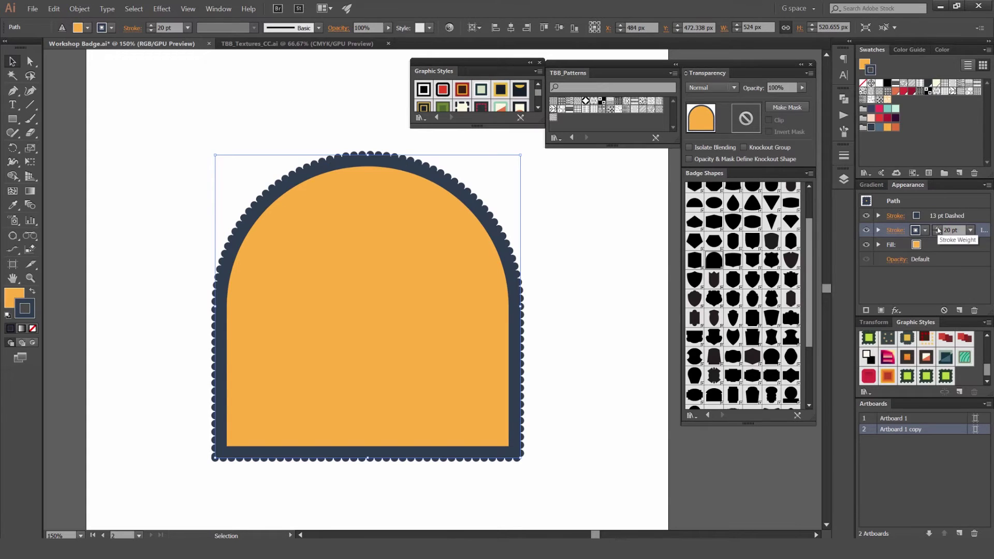
left_click(615, 167)
scroll(615, 167, "down", 3)
left_click_drag(610, 169, 572, 180)
scroll(571, 179, "up", 2)
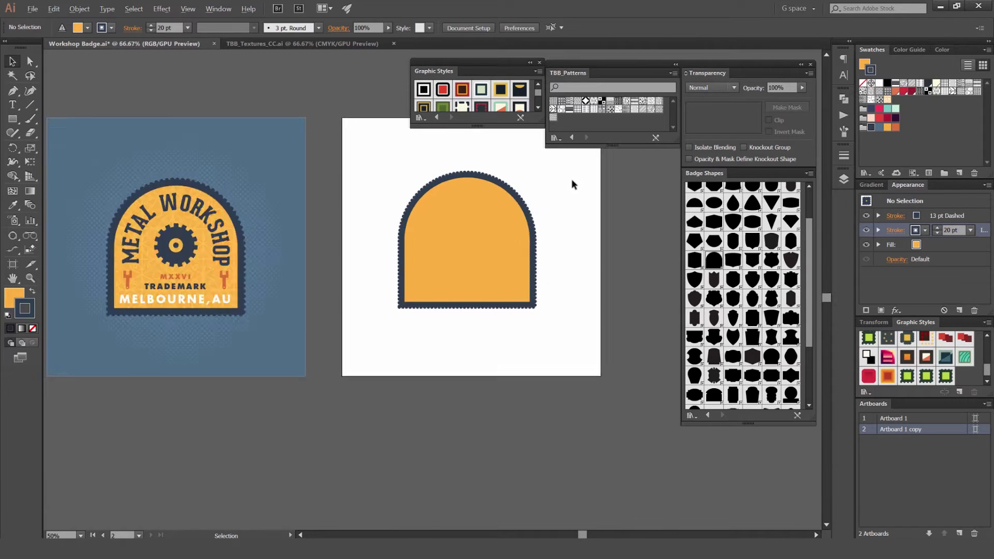
scroll(498, 206, "up", 2)
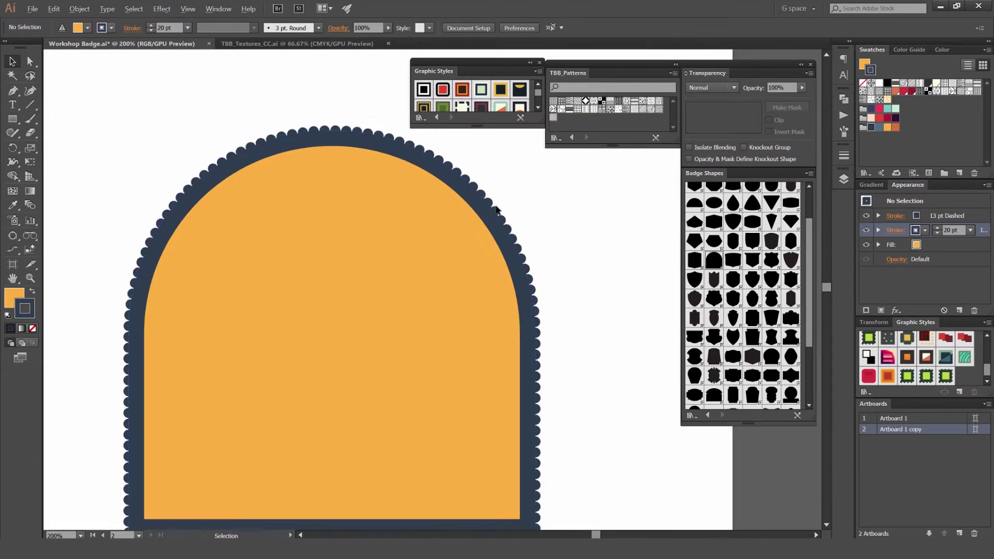
Step: Reduce the weight of the arch's dashed stroke to 11 pt and check the border against the finished badge
left_click(489, 211)
left_click(927, 217)
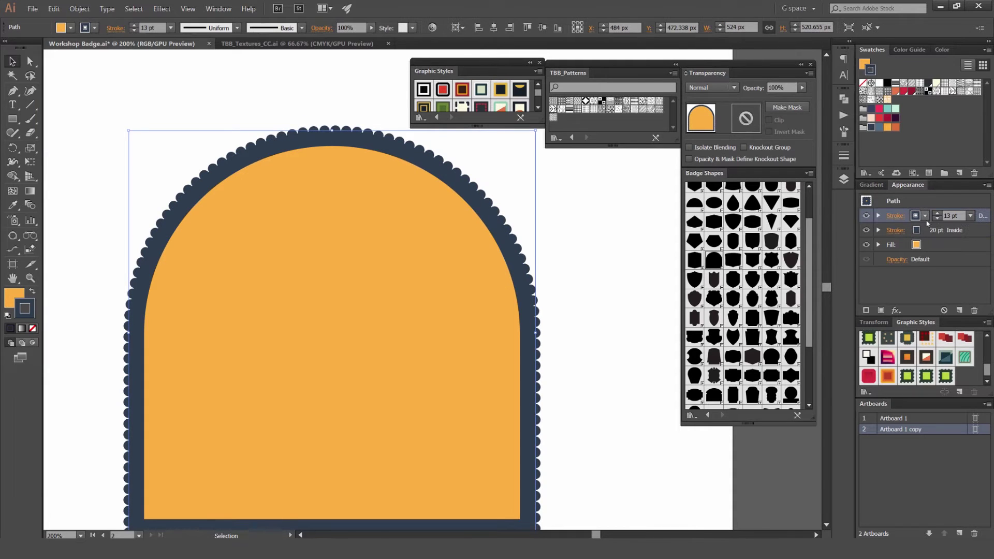
left_click(938, 218)
left_click(938, 218)
left_click(615, 202)
scroll(614, 197, "down", 2)
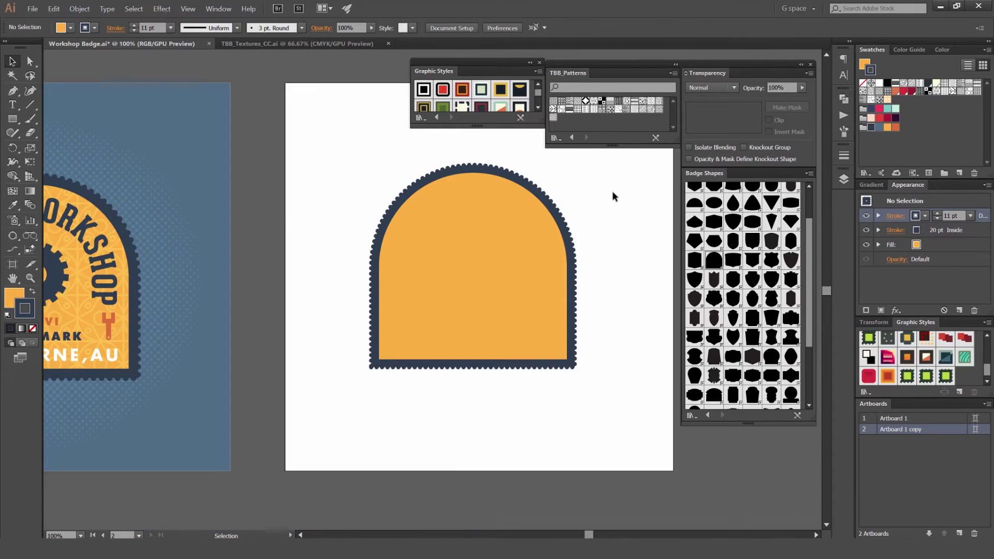
scroll(582, 198, "up", 2)
scroll(508, 202, "down", 3)
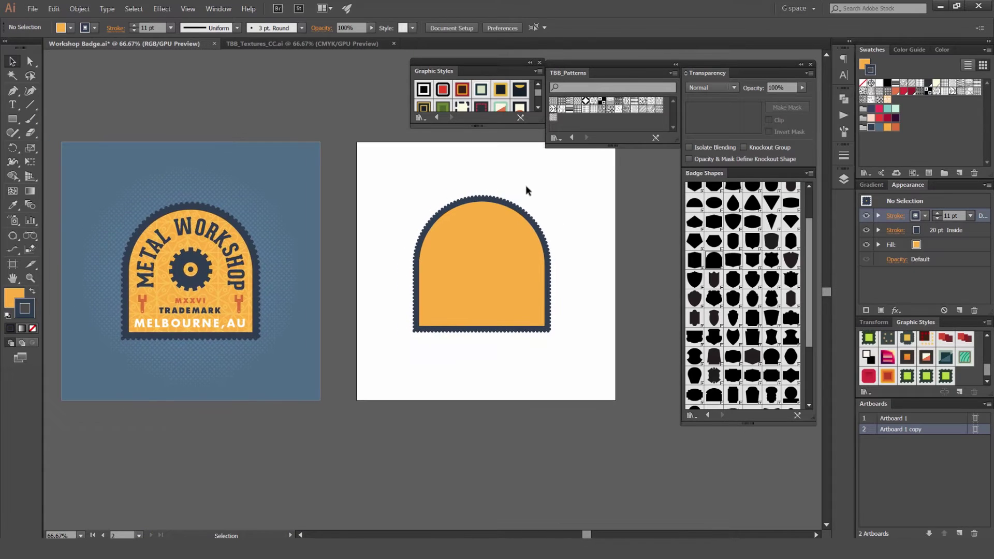
Step: Add a second fill to the arch and apply a triangular line pattern swatch to it
scroll(516, 197, "up", 1)
left_click(508, 222)
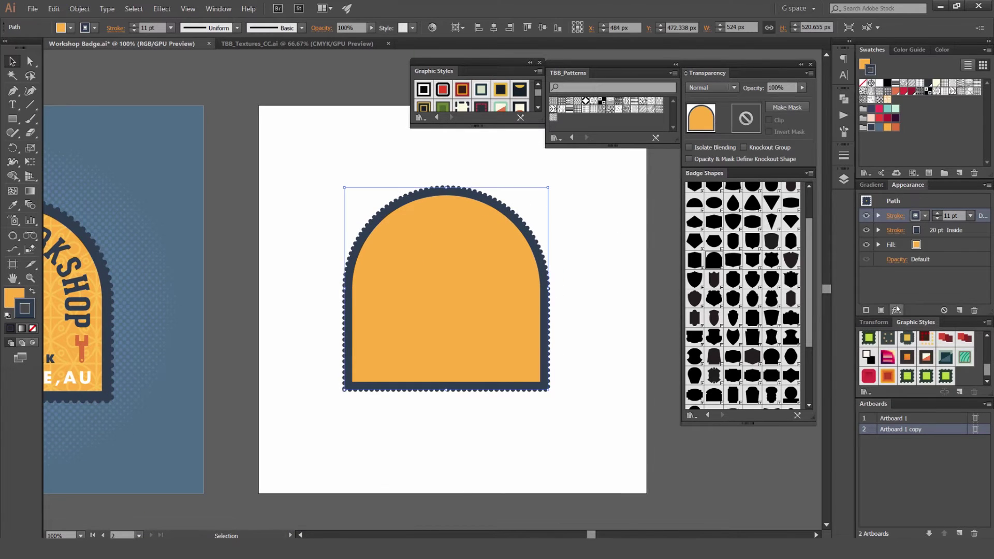
left_click(881, 310)
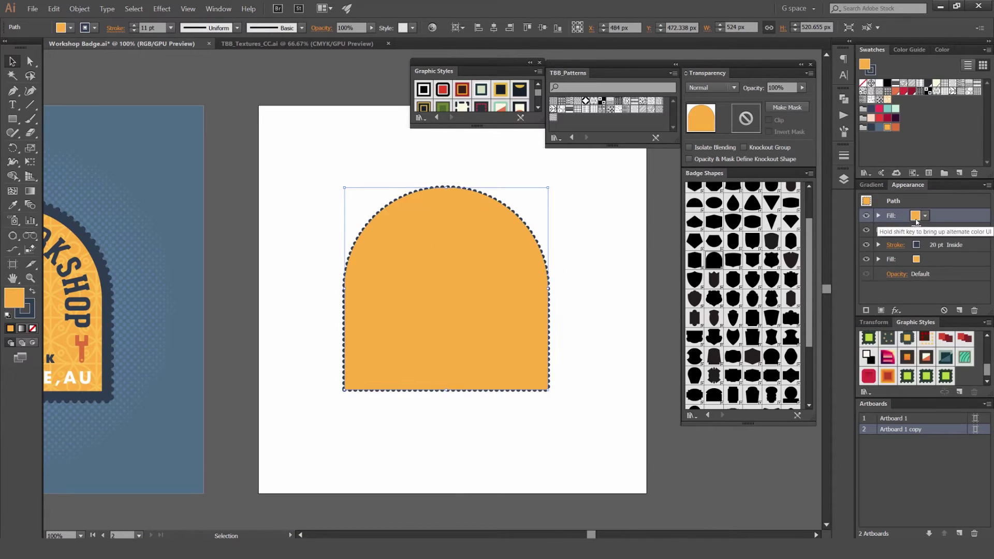
key("slash")
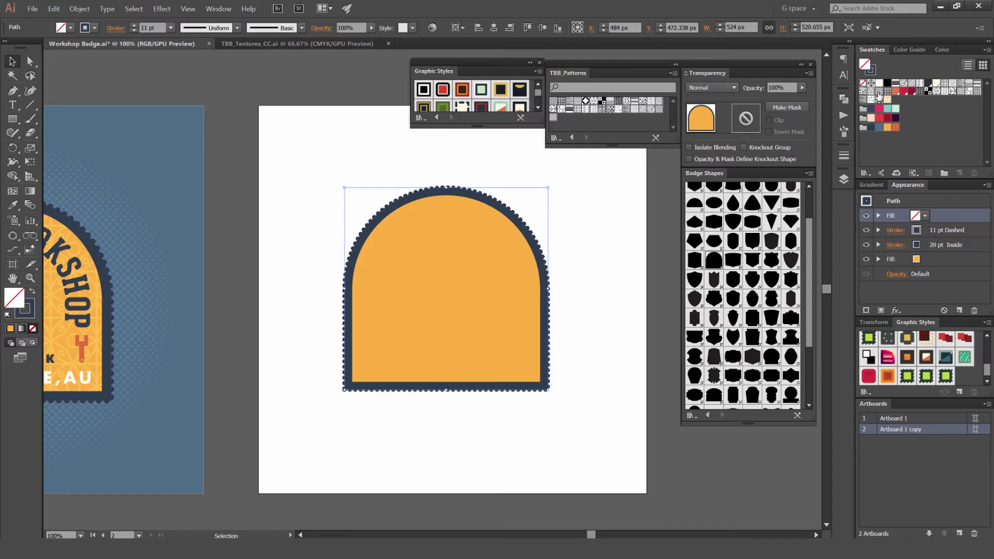
left_click(864, 95)
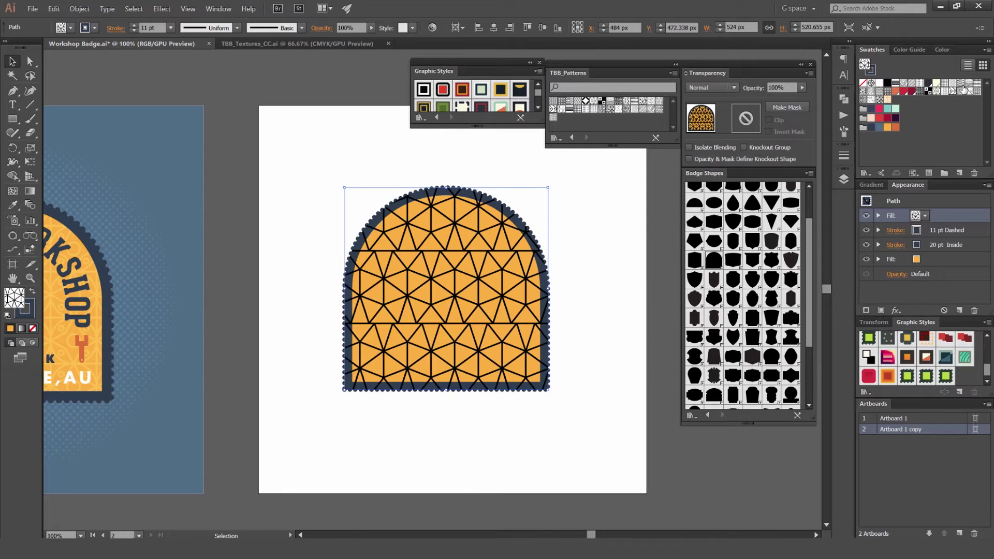
Step: Try other pattern swatches on the arch's new fill and settle on the triangle grid with small circles
left_click(970, 86)
left_click(963, 86)
left_click(954, 86)
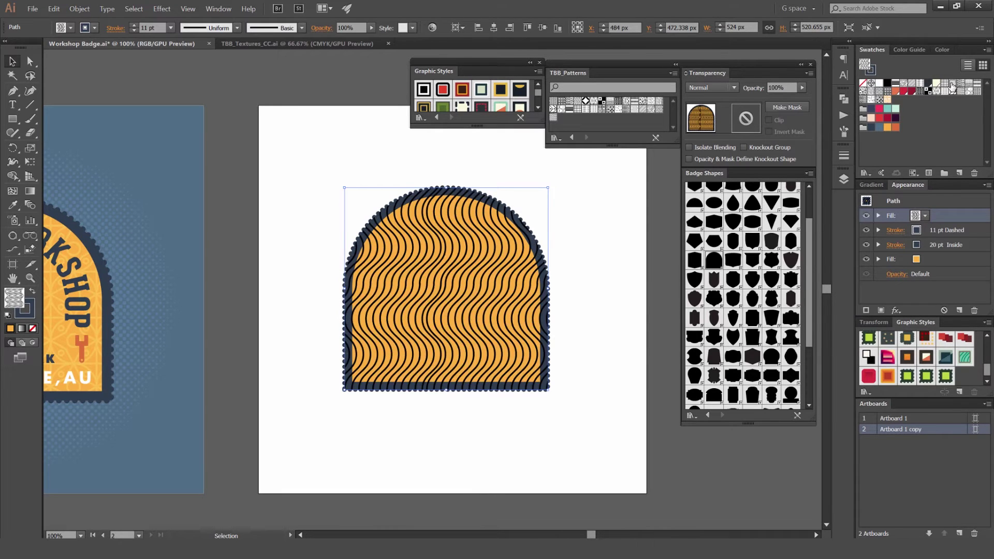
left_click(946, 89)
left_click(964, 91)
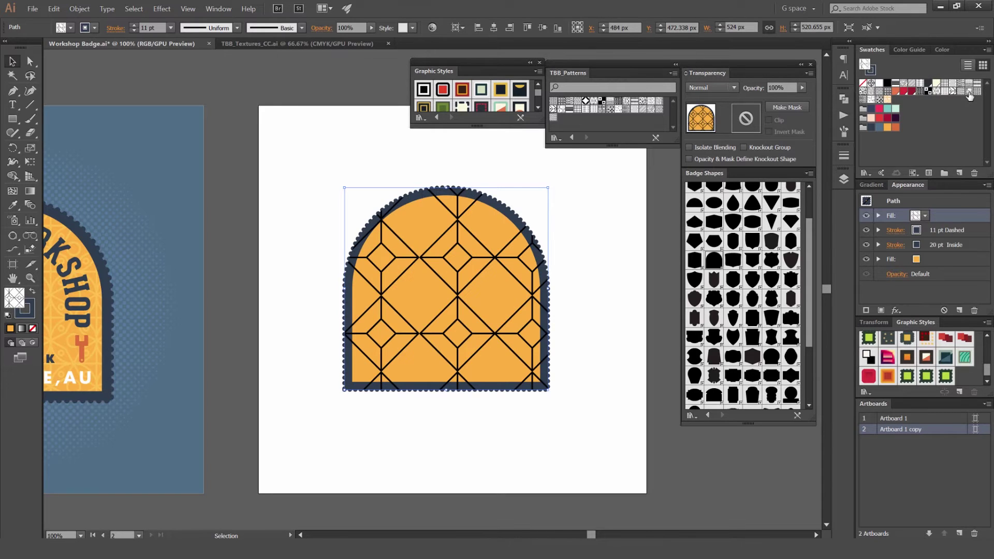
left_click(936, 91)
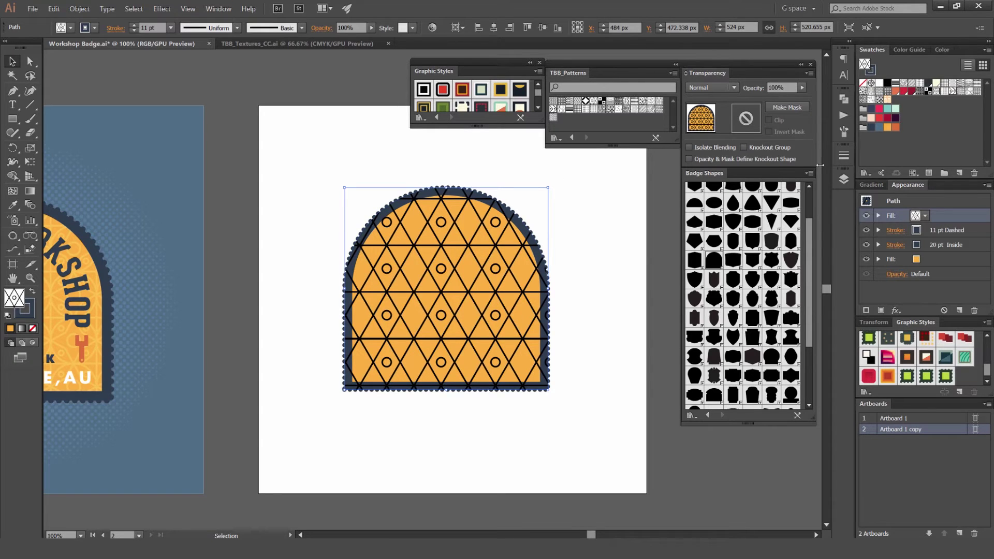
Step: Edit the triangle-and-circle pattern, recolour its line artwork's stroke with the orange-yellow swatch, and save the pattern
double_click(937, 91)
scroll(349, 406, "up", 2)
key("x")
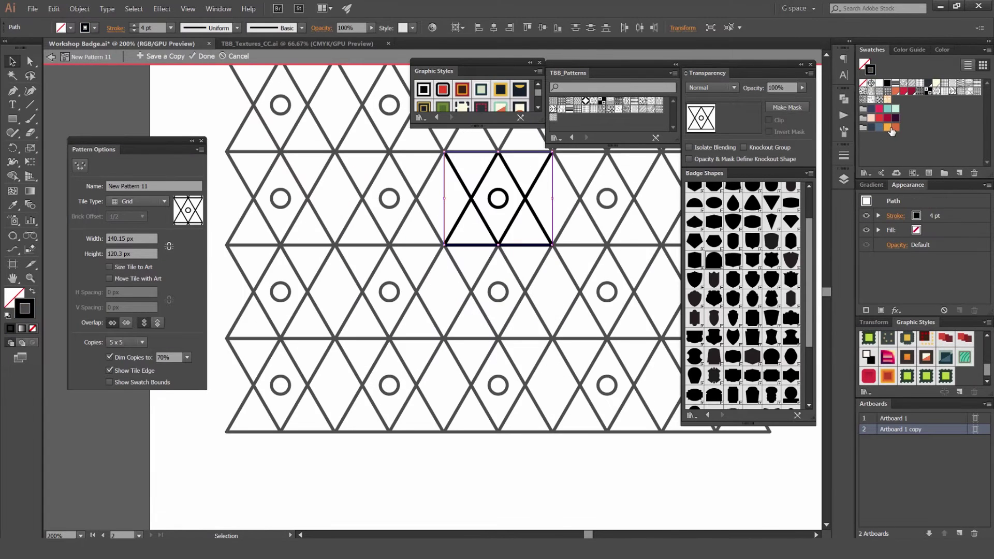
left_click(887, 128)
left_click_drag(571, 241, 533, 270)
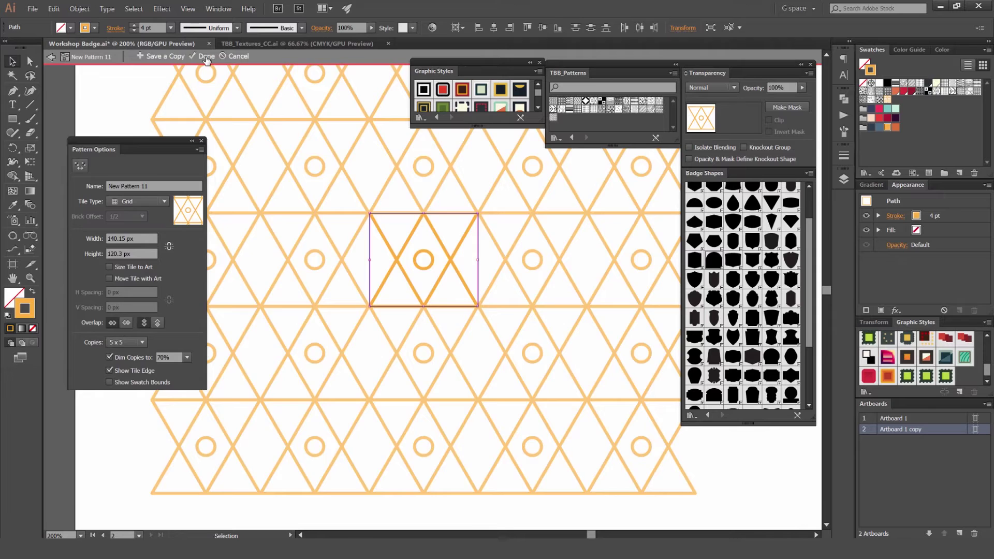
left_click(207, 57)
Step: Reorder the arch's appearance so the pattern fill sits below both strokes and above the solid orange fill
key("ctrl+minus")
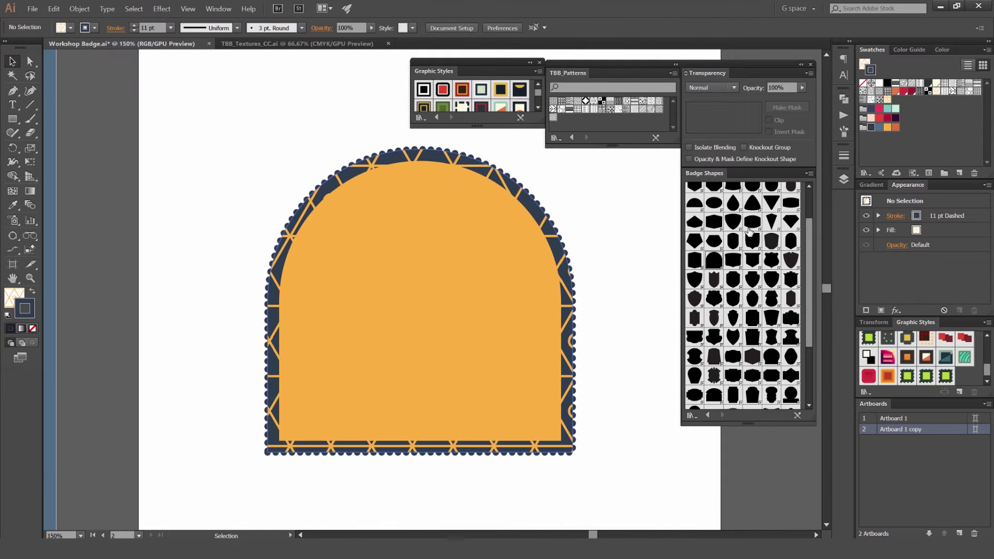
left_click(472, 211)
key("a")
key("v")
left_click_drag(940, 218, 940, 250)
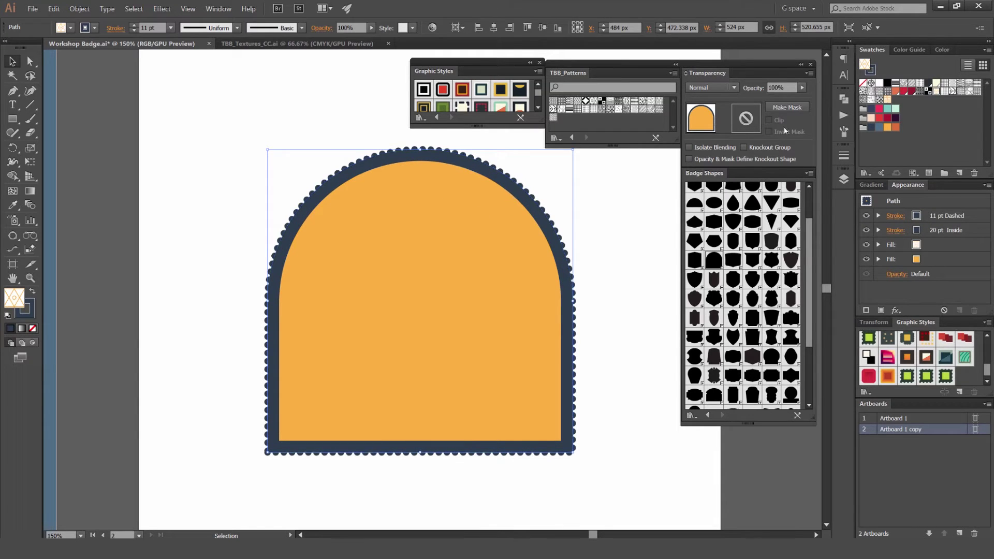
Step: Set the blending mode of the arch's pattern fill to Screen
left_click(943, 251)
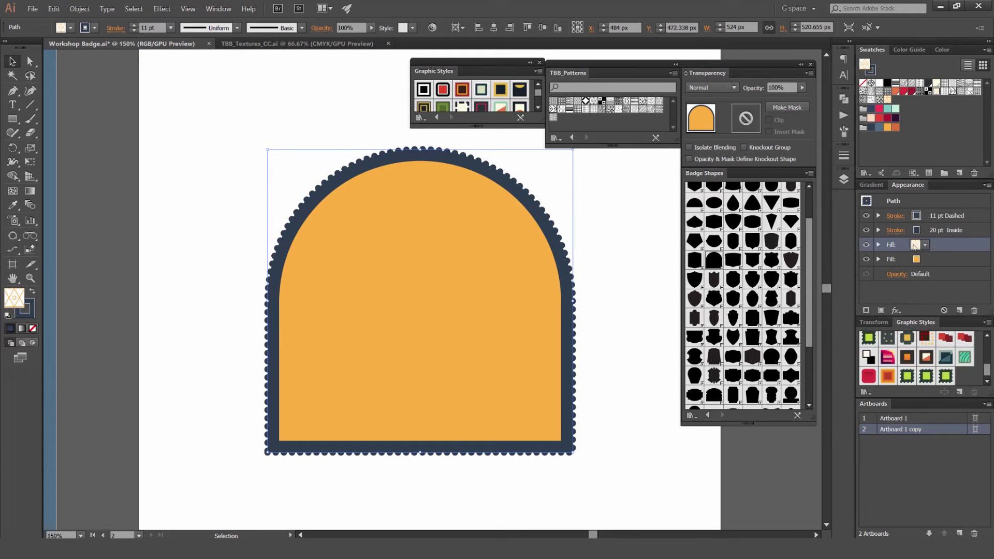
left_click(708, 87)
key("Down")
key("Down")
key("Down")
key("Down")
key("Down")
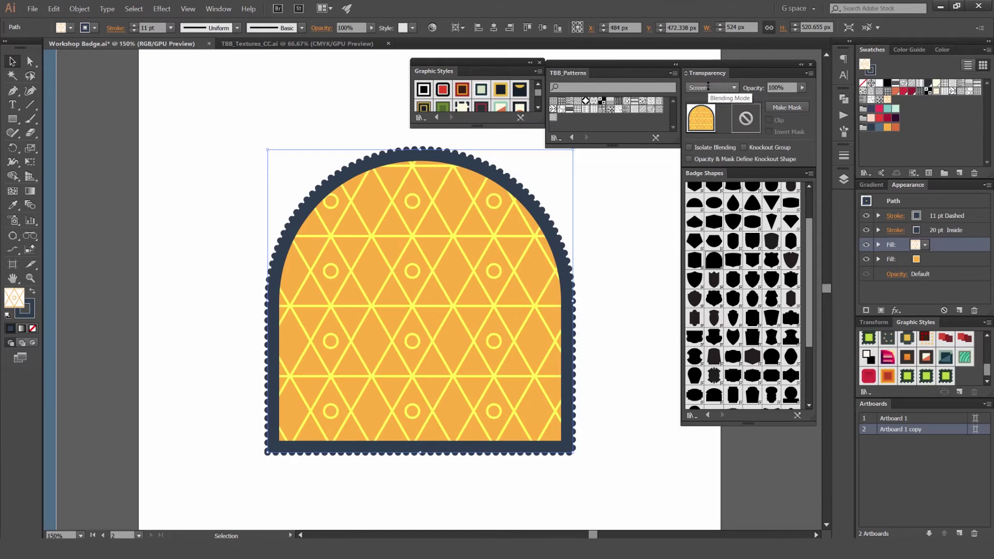
Step: Reduce the opacity of the arch's pattern fill to 40% and compare it with the finished badge
left_click(754, 88)
type("40")
key("Return")
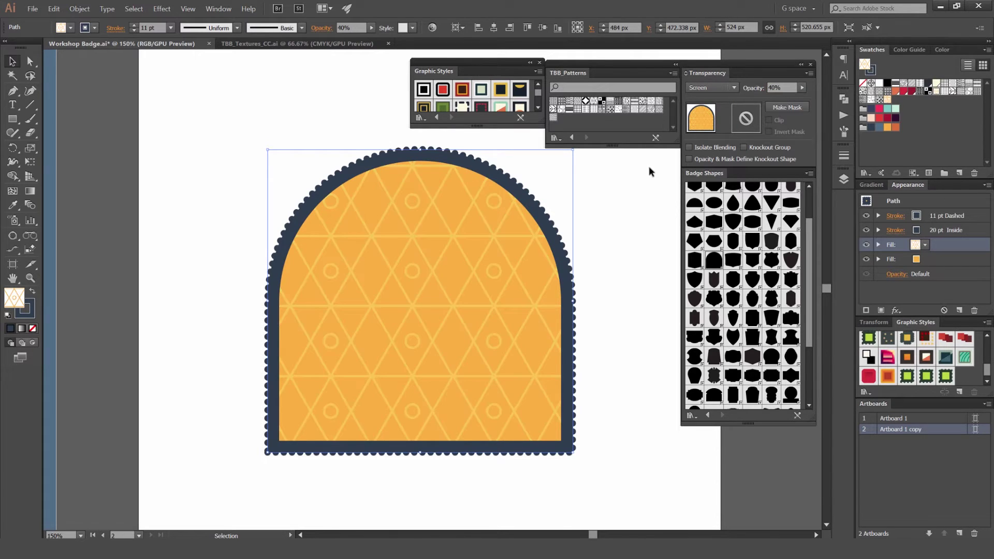
key("ctrl+minus")
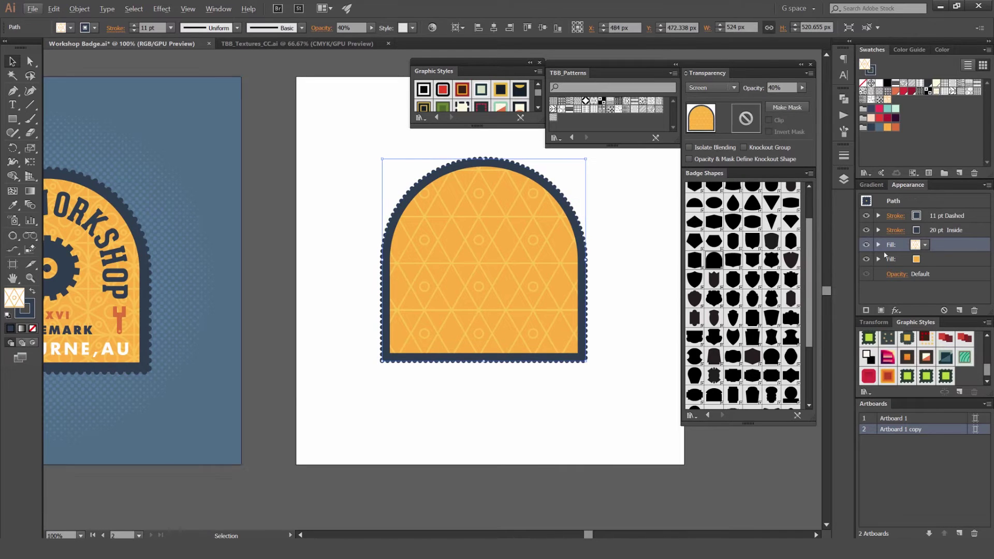
key("ctrl+plus")
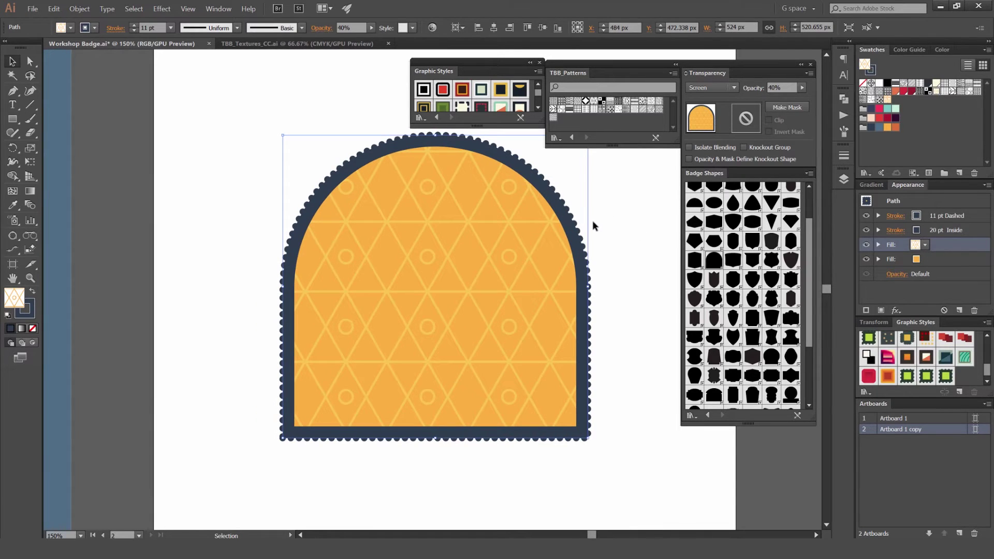
left_click(79, 9)
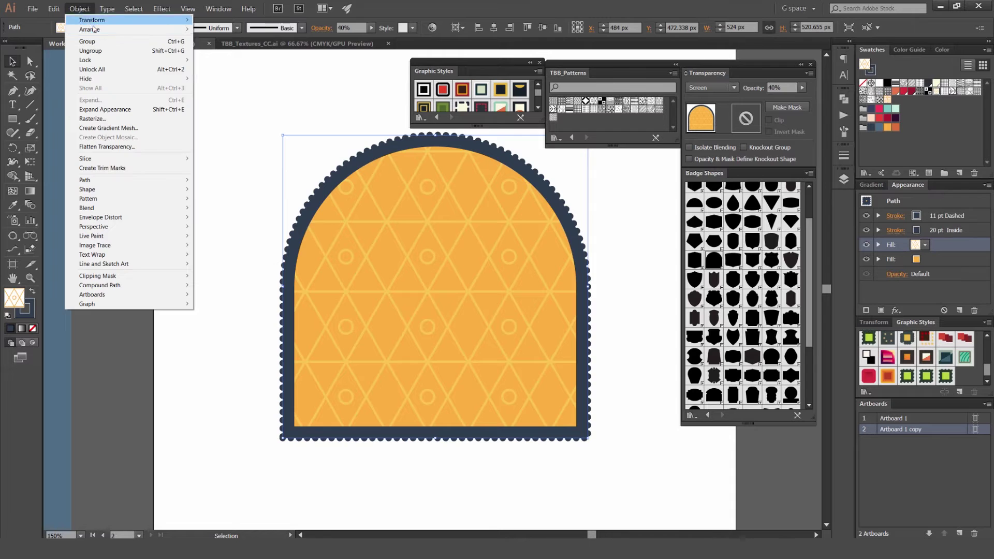
mouse_move(92, 20)
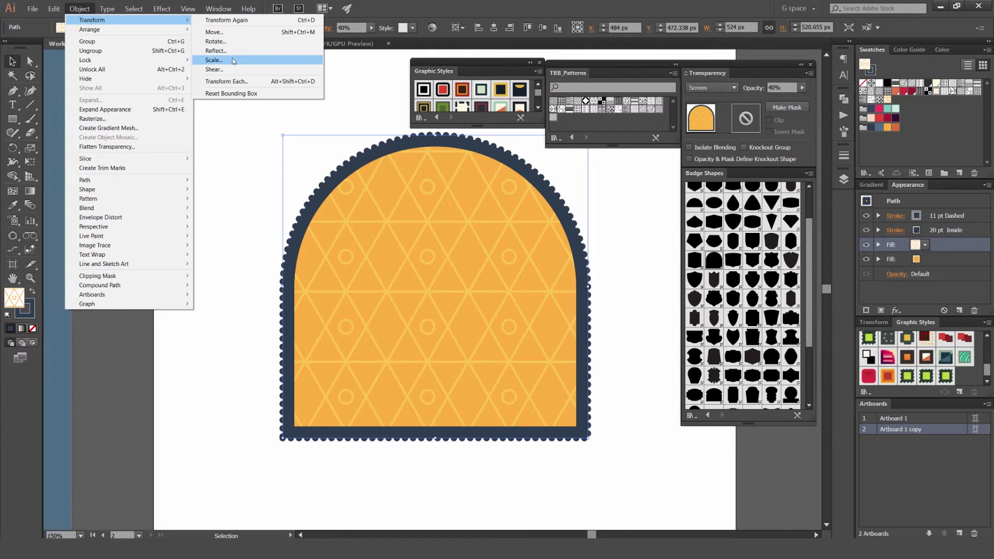
left_click(214, 60)
type("90")
key("Tab")
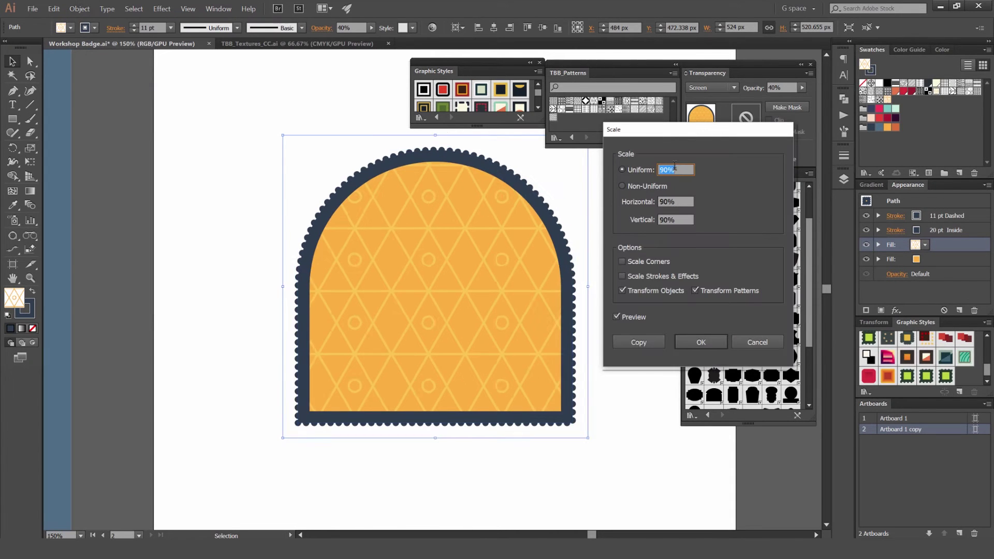
type("50")
left_click(622, 290)
type("110")
key("Tab")
left_click(702, 342)
key("ctrl+shift+a")
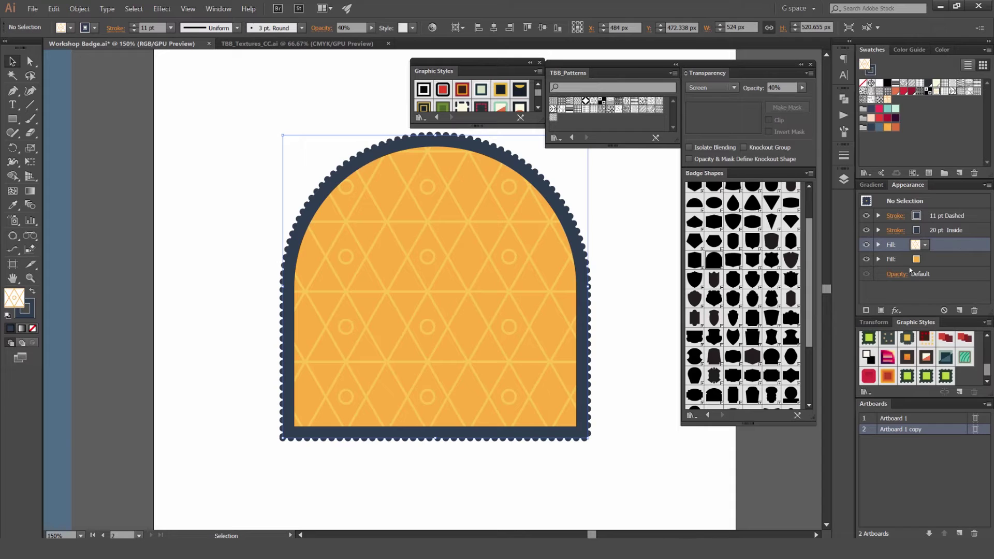
Step: Add a Transform effect to the pattern fill that scales only the pattern to 50% horizontally and vertically
left_click(896, 310)
mouse_move(927, 360)
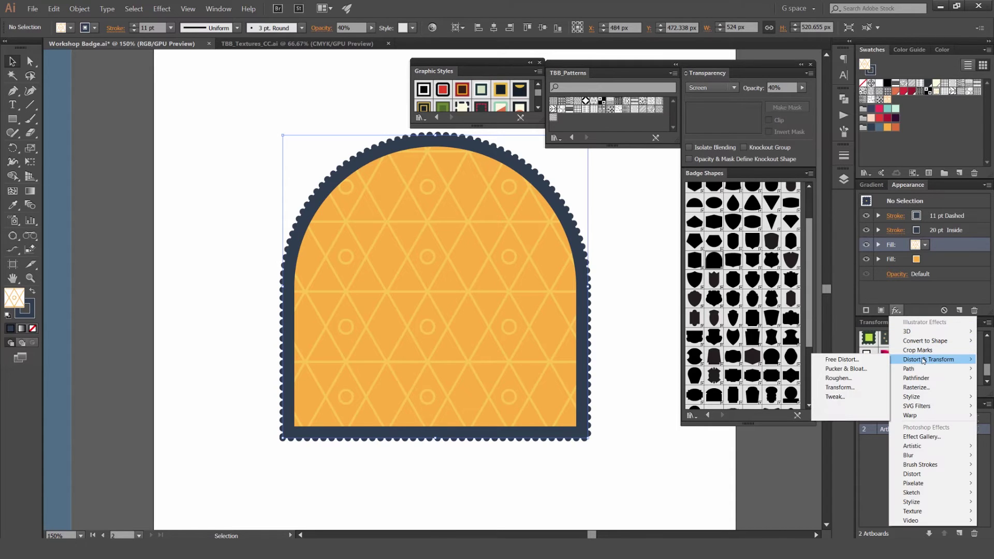
left_click(847, 388)
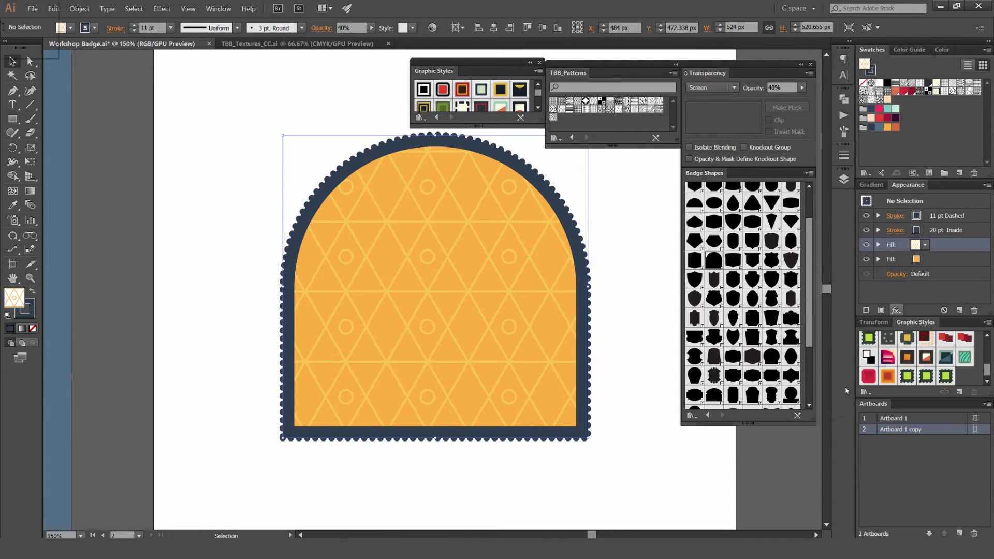
left_click(679, 378)
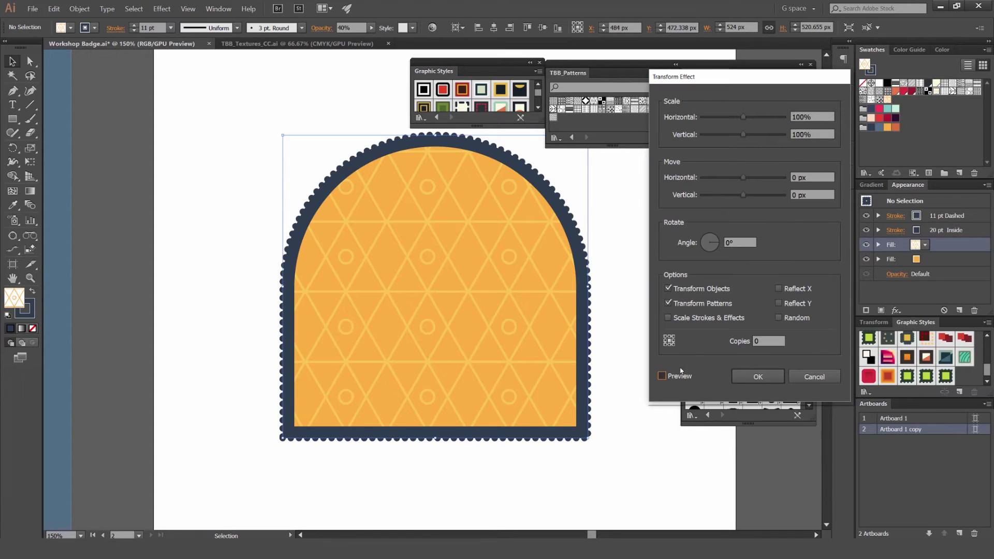
left_click(710, 290)
left_click(812, 117)
type("50")
key("Tab")
type("50")
left_click(815, 115)
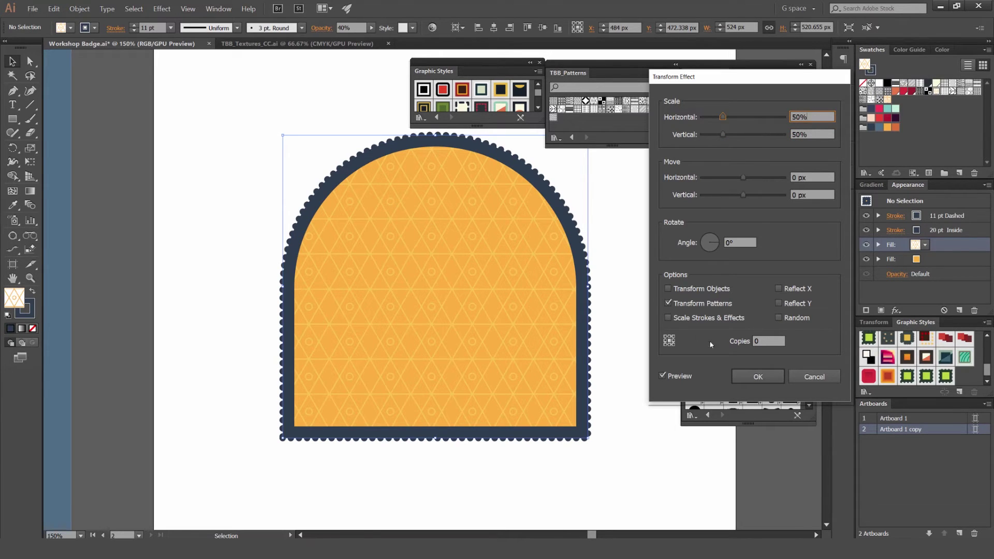
left_click(757, 377)
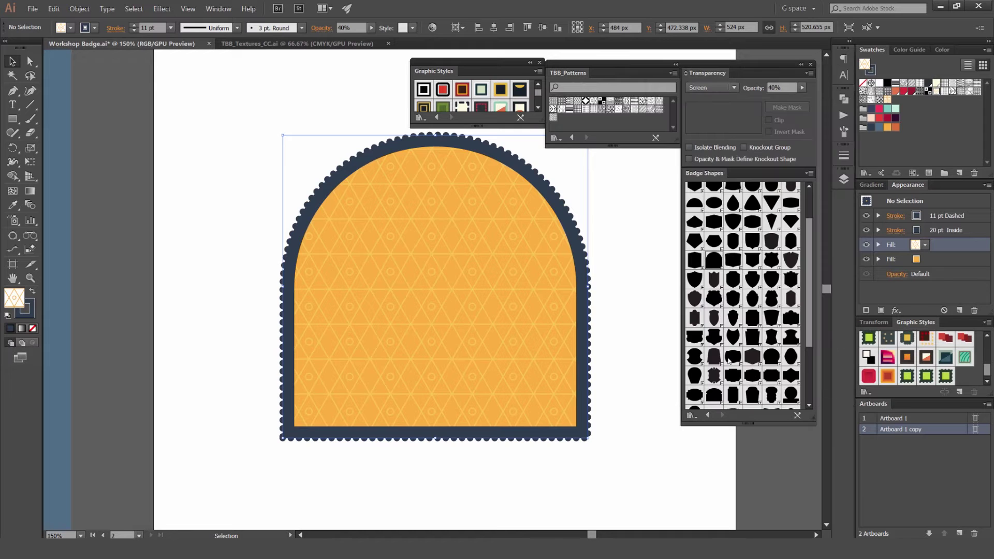
Step: Duplicate the patterned arch horizontally, placing the copy partly over the original at about X 827 px
key("ctrl+alt+0")
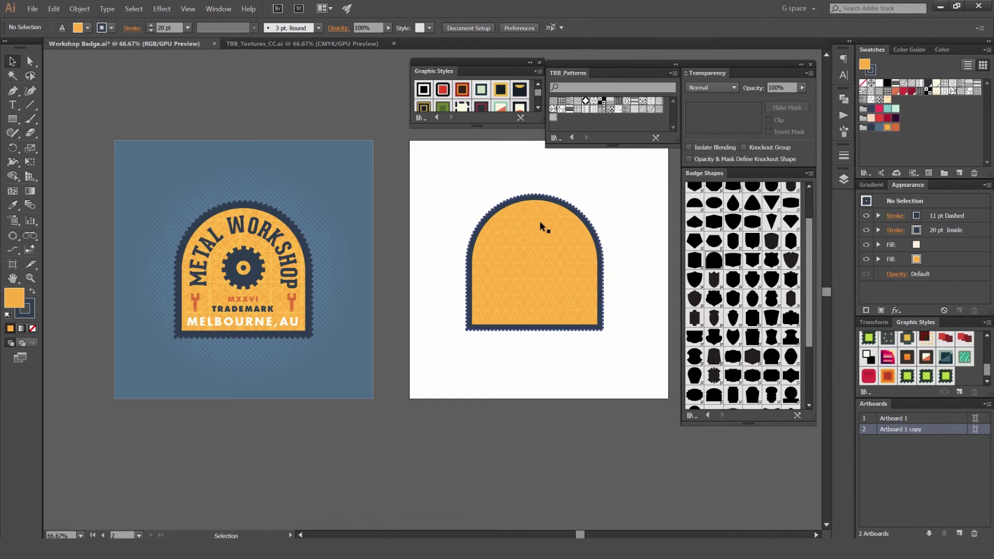
scroll(539, 222, "up", 2)
scroll(582, 192, "down", 2)
left_click_drag(594, 163, 483, 182)
scroll(523, 180, "up", 1)
left_click(511, 215)
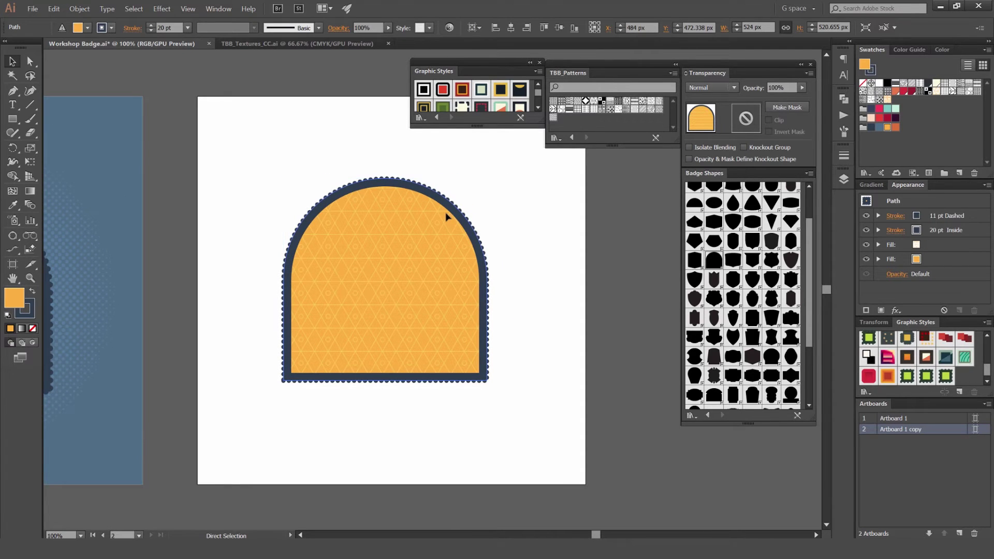
key("v")
left_click_drag(386, 228, 502, 206)
key("ctrl+z")
left_click_drag(395, 206, 529, 206)
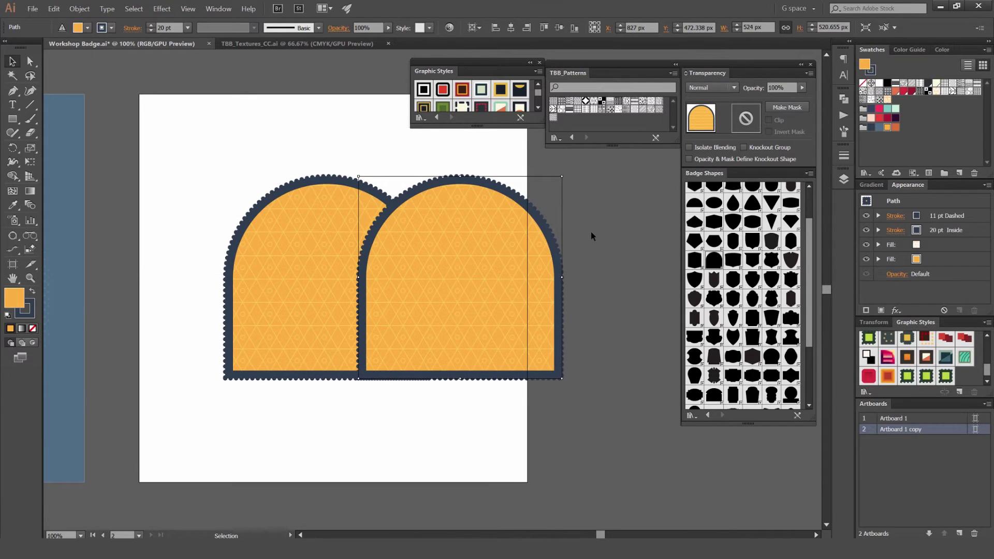
Step: Remove every stroke and fill from the duplicated arch, leaving a bare path
key("slash")
key("x")
key("slash")
left_click(932, 216)
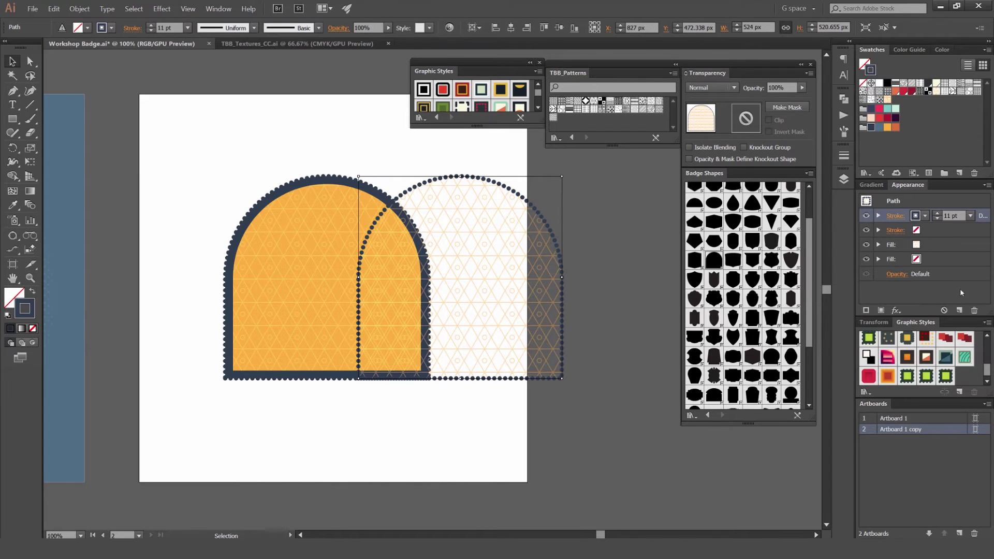
left_click(975, 310)
left_click(975, 310)
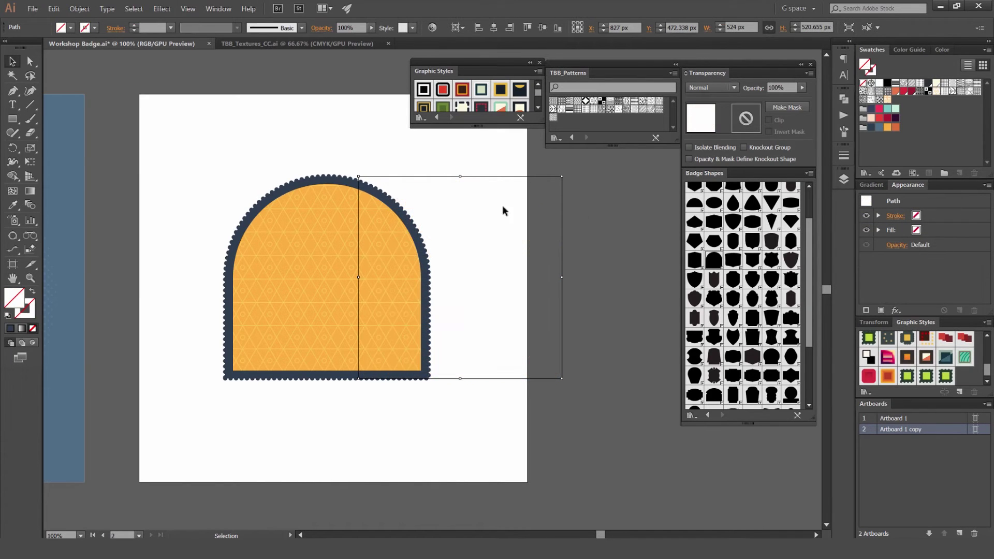
Step: Move the bare arch copy back exactly over the original arch at X 484 px, Y 472.338 px
left_click_drag(486, 177, 459, 145)
scroll(481, 213, "up", 3)
scroll(485, 211, "down", 2)
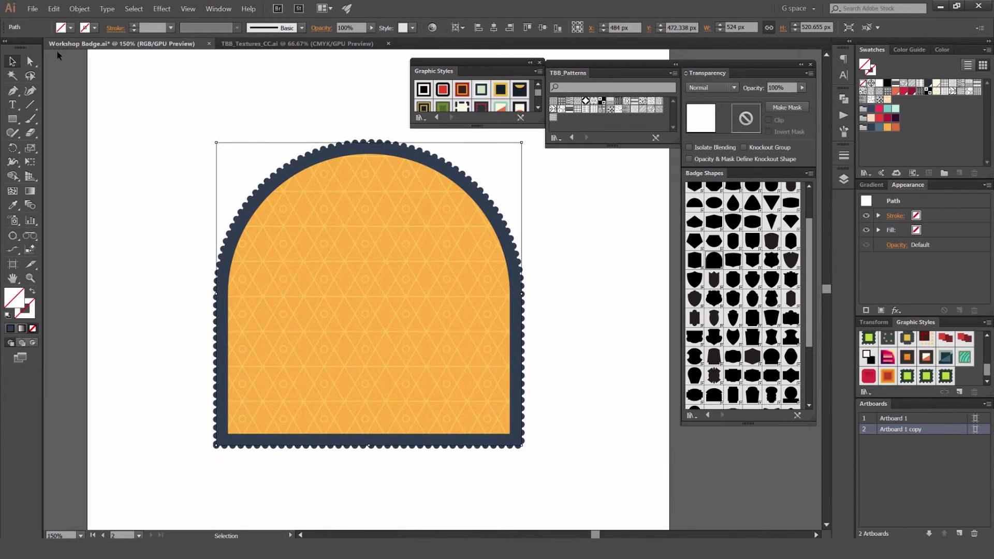
left_click(79, 9)
mouse_move(129, 185)
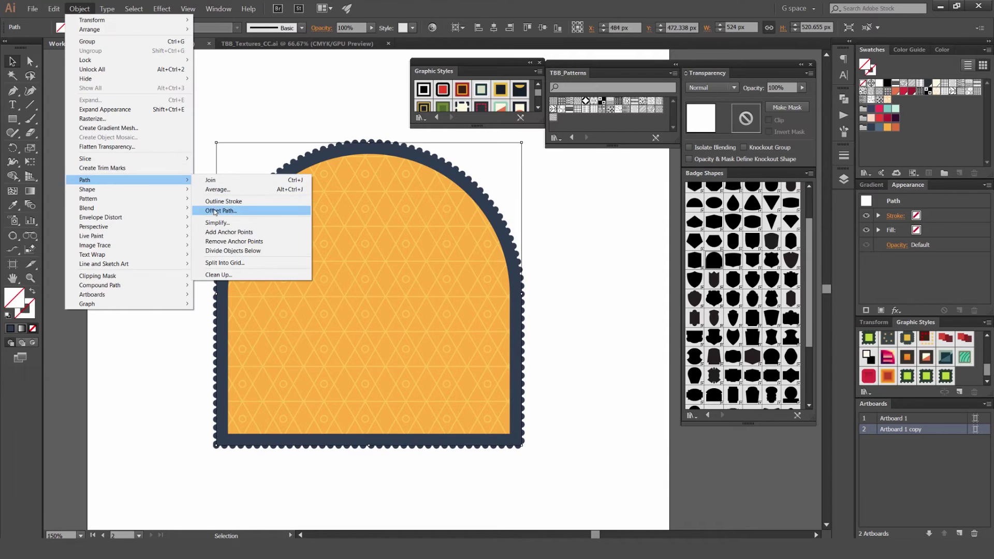
left_click(228, 206)
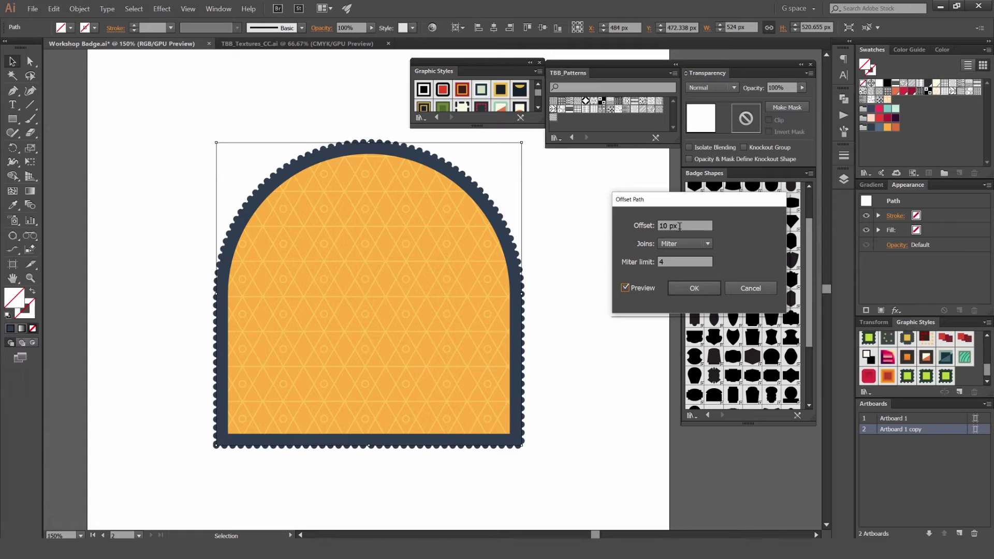
key("Return")
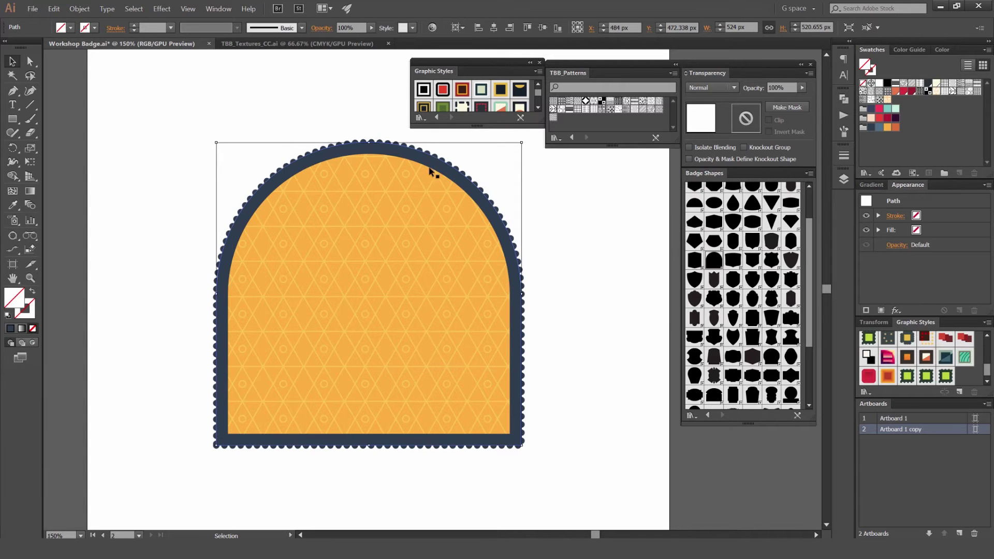
Step: Offset the bare arch path inward by -110 px
left_click(79, 9)
mouse_move(155, 189)
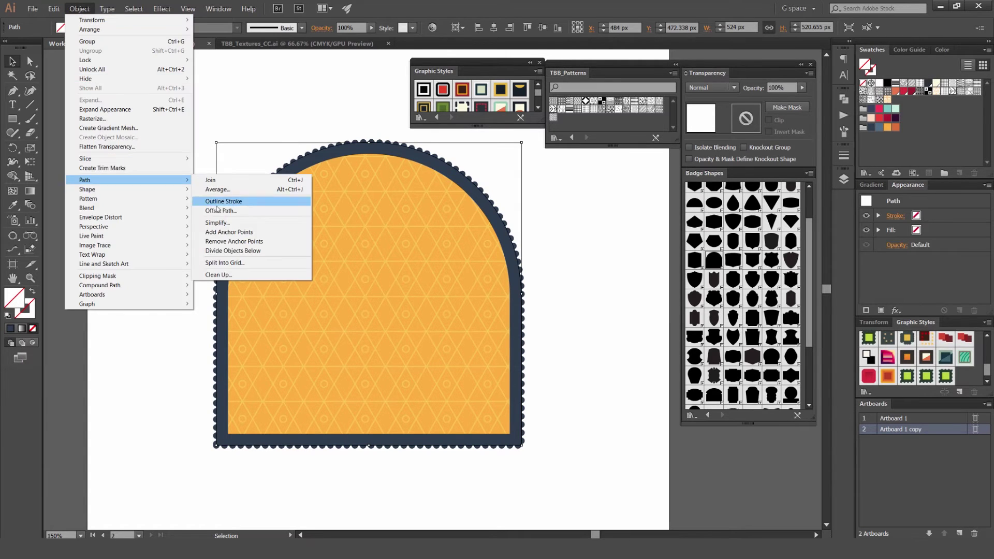
left_click(219, 210)
left_click(640, 287)
scroll(673, 224, "down", 10)
scroll(673, 223, "down", 7)
scroll(672, 224, "up", 6)
scroll(672, 224, "down", 1)
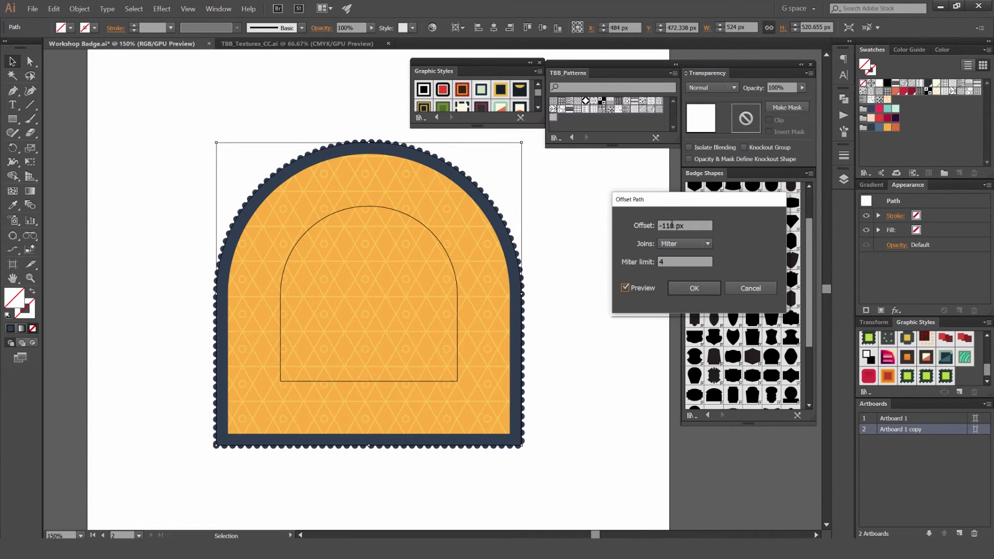
left_click(692, 288)
Step: Add the text METAL WORKSHOP along the curved top of the inner arch path
left_click(491, 203)
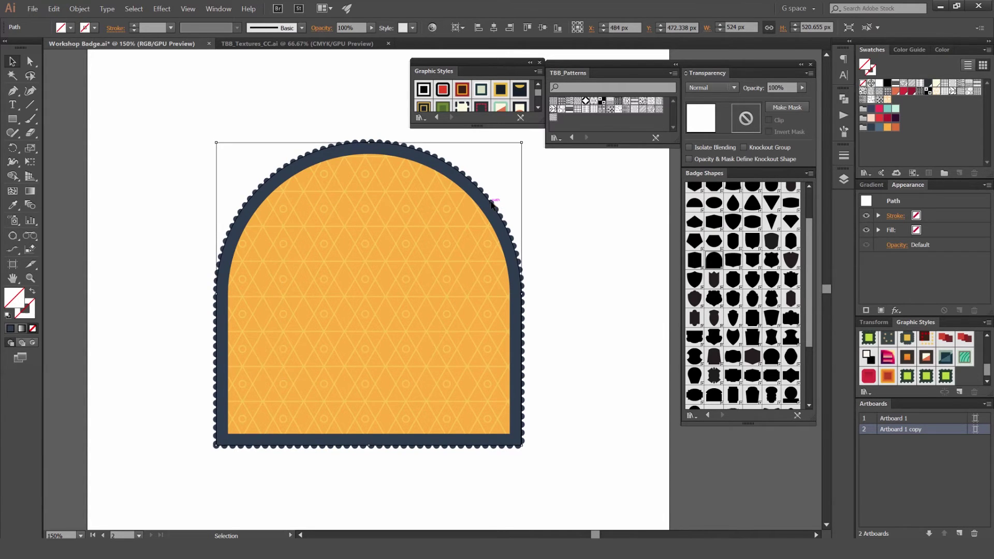
left_click(518, 192)
left_click(407, 216)
left_click_drag(372, 207, 435, 225)
left_click(14, 108)
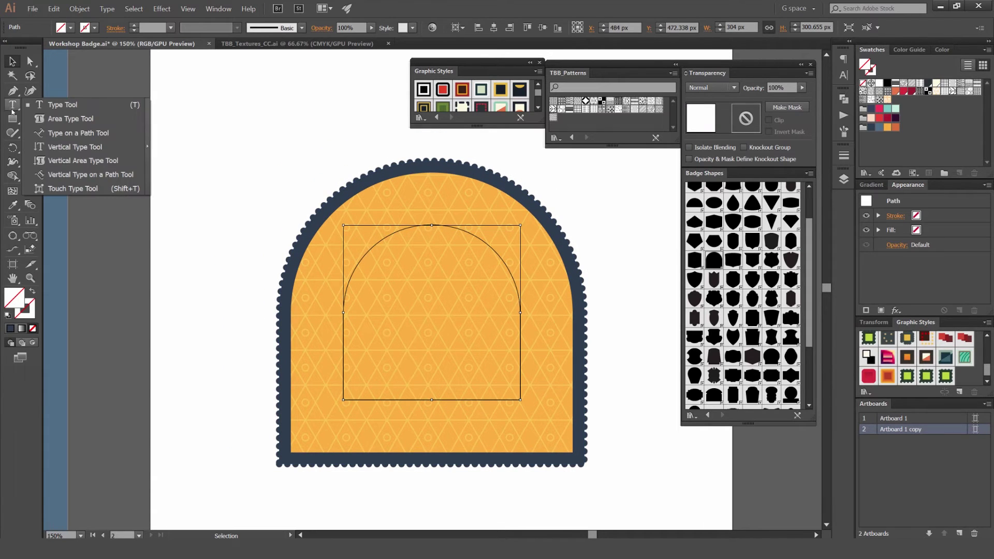
left_click(56, 134)
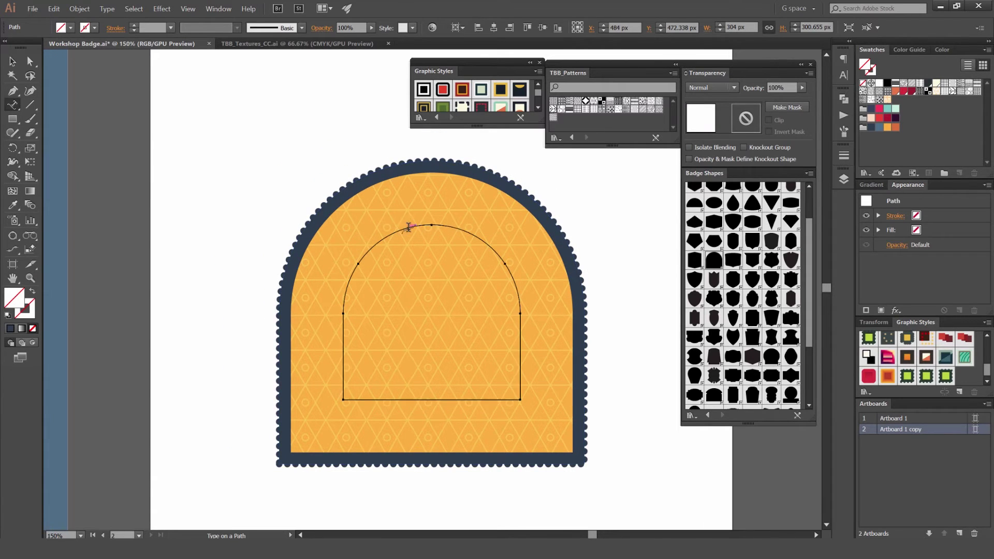
left_click(410, 229)
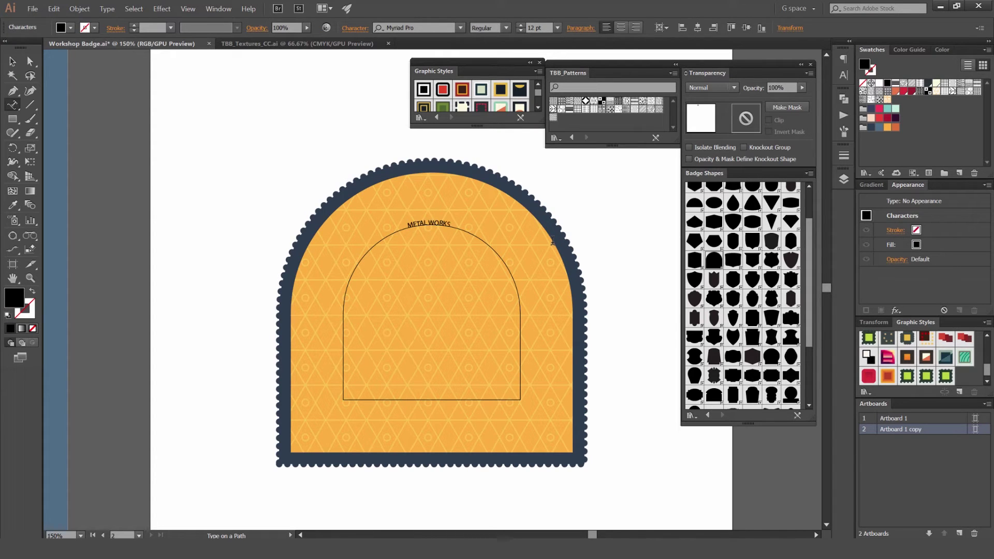
Step: Enlarge the METAL WORKSHOP path text to 58 pt
key("ctrl+a")
key("ctrl+shift+period")
key("ctrl+shift+period")
key("ctrl+shift+period")
key("ctrl+shift+period")
key("ctrl+shift+period")
key("ctrl+shift+period")
key("ctrl+shift+period")
key("ctrl+shift+period")
key("ctrl+shift+period")
key("ctrl+shift+period")
key("ctrl+shift+period")
key("ctrl+shift+period")
key("ctrl+shift+period")
key("ctrl+shift+period")
key("ctrl+shift+period")
key("ctrl+shift+period")
key("ctrl+shift+period")
key("ctrl+shift+period")
key("ctrl+shift+period")
key("ctrl+shift+period")
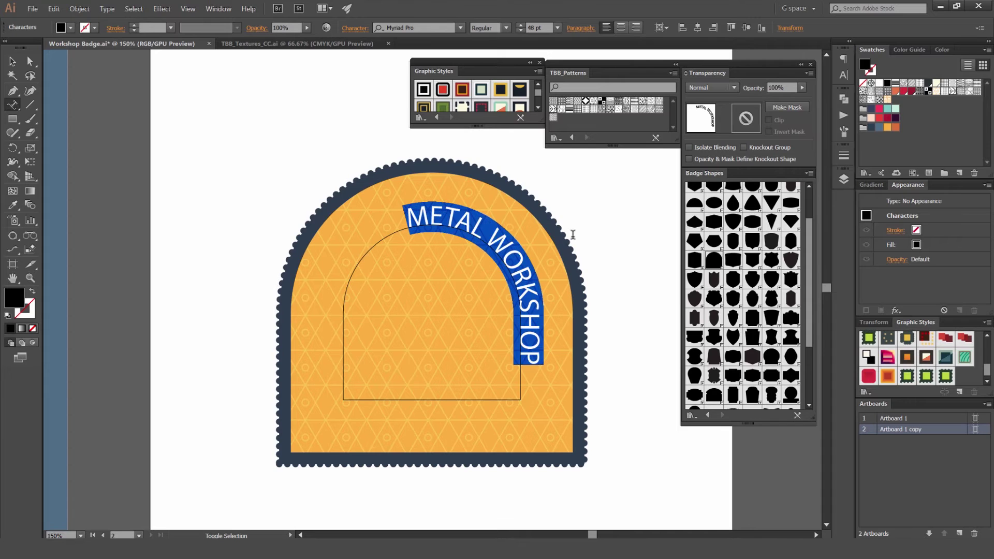
key("Escape")
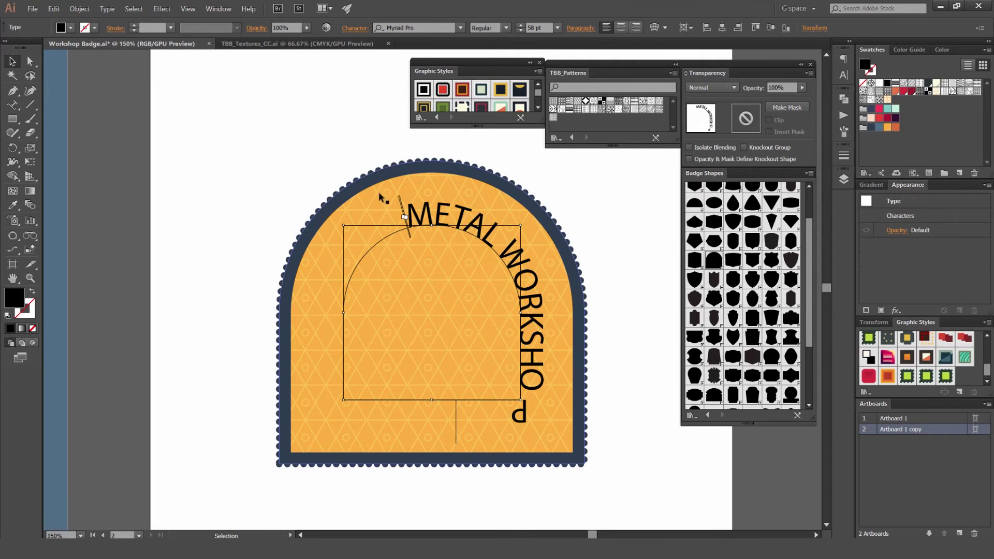
Step: Slide the METAL WORKSHOP text back along its path so it arcs over the top, and set its font to Geared Slab Extrabold
left_click_drag(407, 223, 362, 257)
key("ctrl+z")
left_click_drag(398, 228, 324, 347)
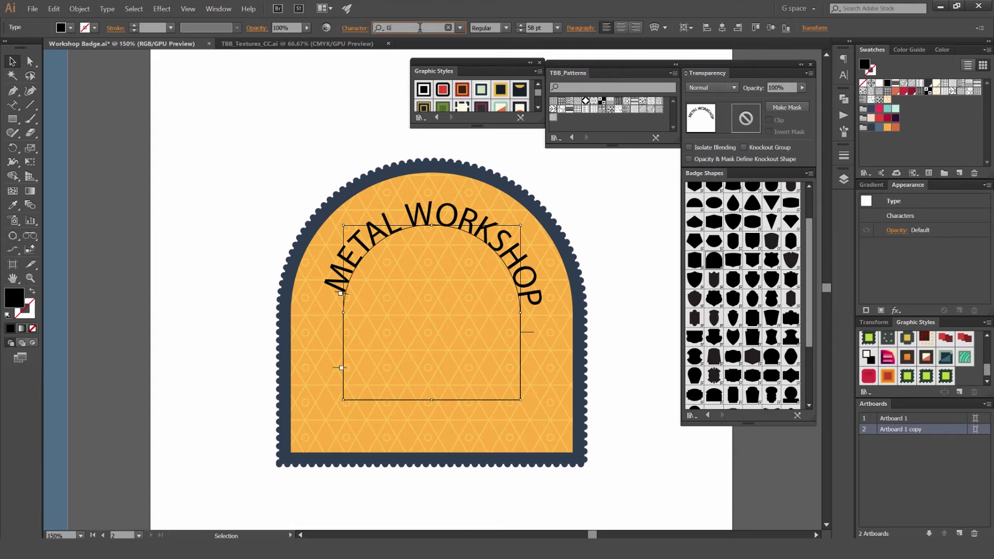
left_click(432, 96)
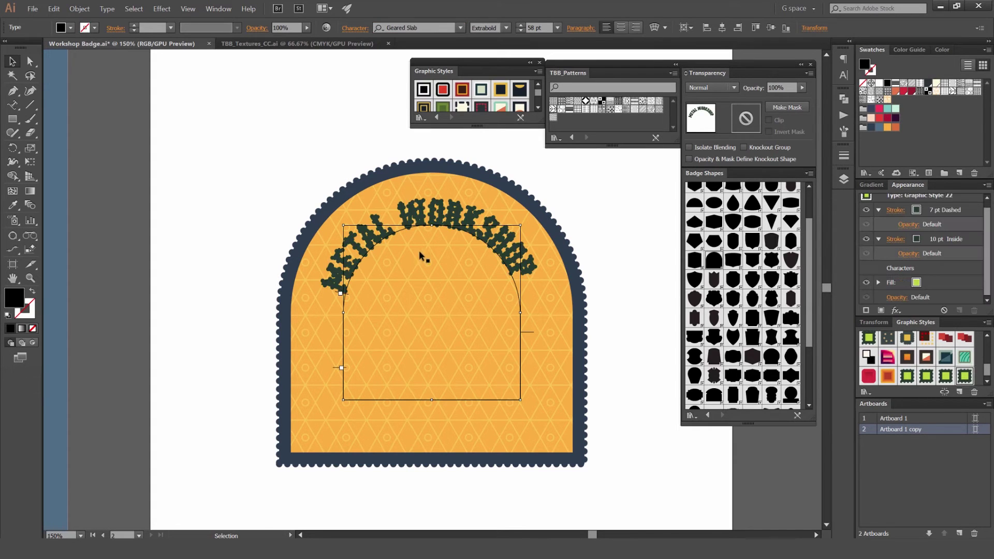
Step: Fill the METAL WORKSHOP text with white and remove all of its strokes
left_click_drag(441, 222, 451, 246)
key("ctrl+z")
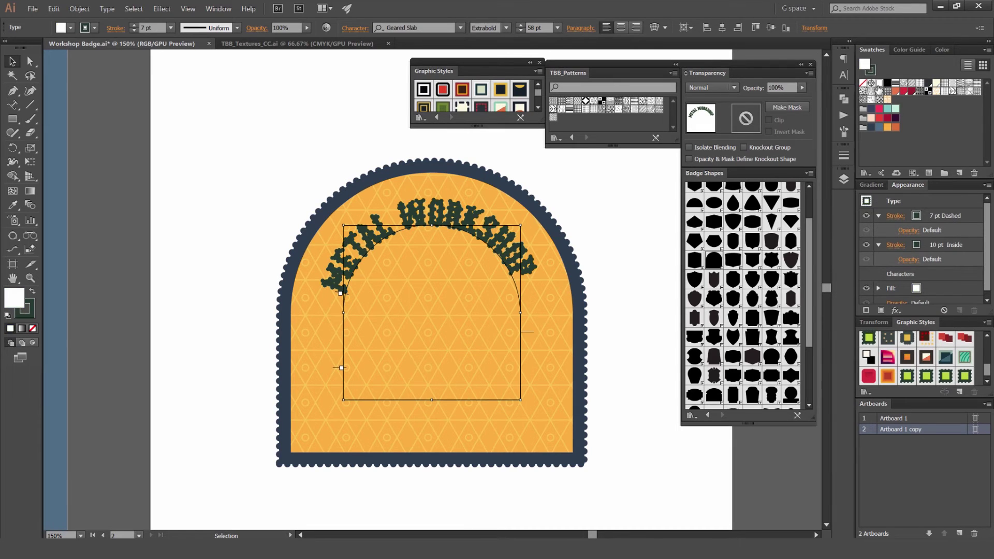
left_click(878, 83)
key("slash")
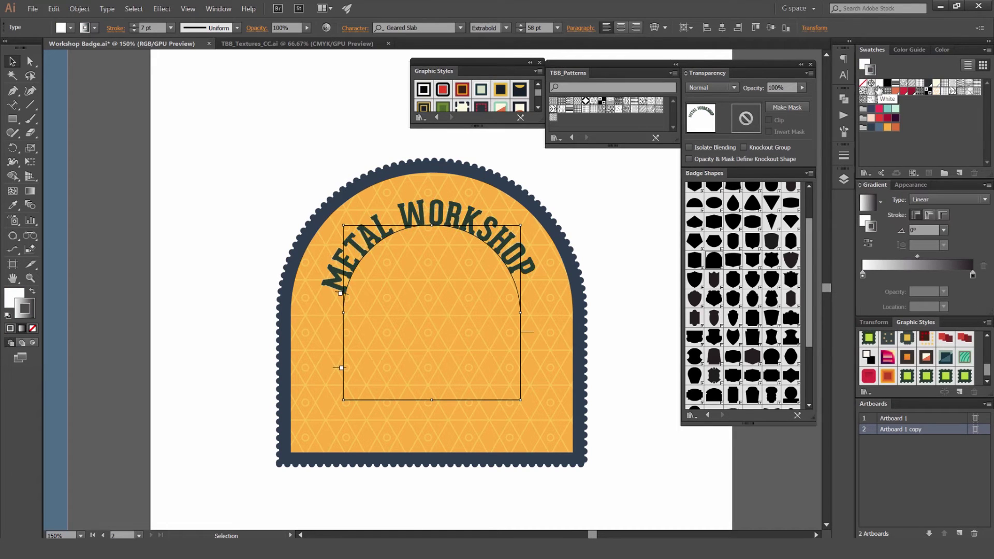
key("x")
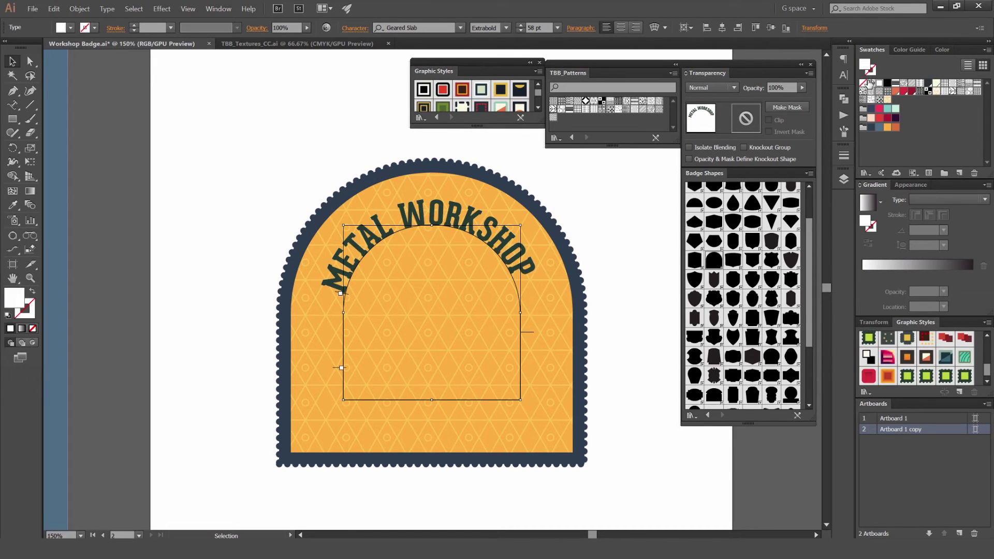
left_click(899, 187)
left_click(931, 219)
left_click(879, 216)
left_click(878, 245)
Step: Enlarge the METAL WORKSHOP text to 86 pt and slide its start down the arch's left side so the lettering balances
key("ctrl+shift+period")
key("ctrl+shift+period")
key("ctrl+shift+period")
key("ctrl+shift+period")
key("ctrl+shift+period")
key("ctrl+shift+period")
key("ctrl+shift+period")
key("ctrl+shift+period")
key("ctrl+shift+period")
key("ctrl+shift+period")
key("ctrl+shift+period")
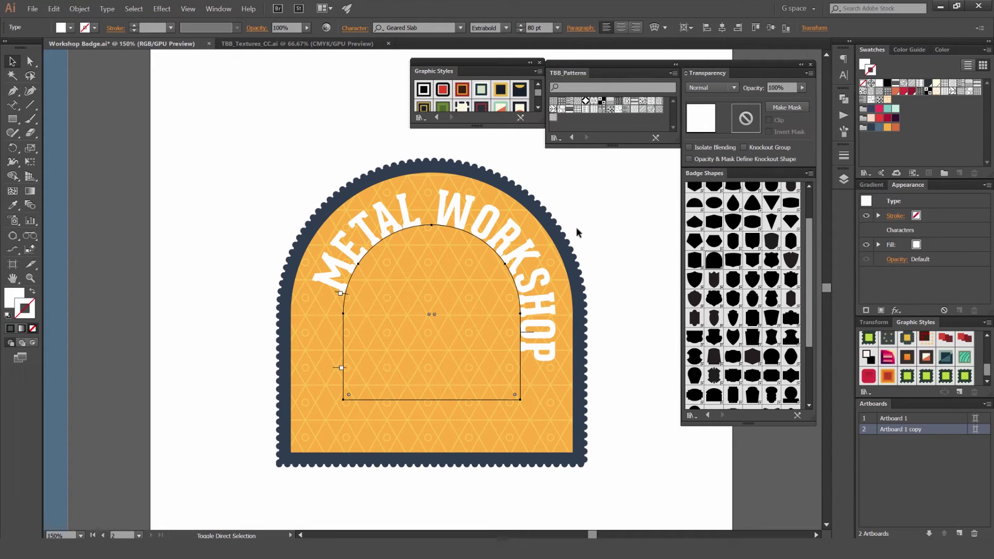
key("ctrl+shift+period")
key("ctrl+shift+period")
key("ctrl+shift+period")
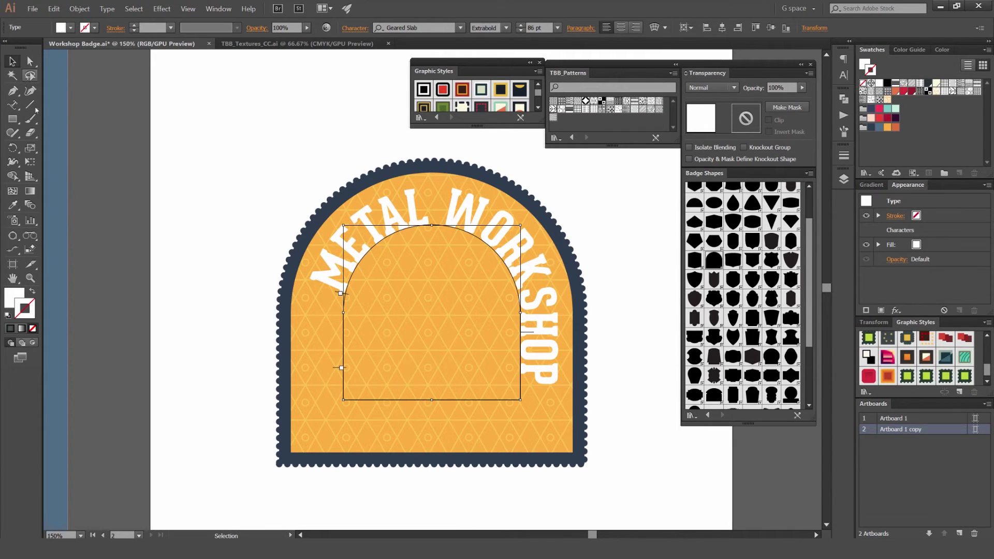
left_click_drag(340, 296, 338, 335)
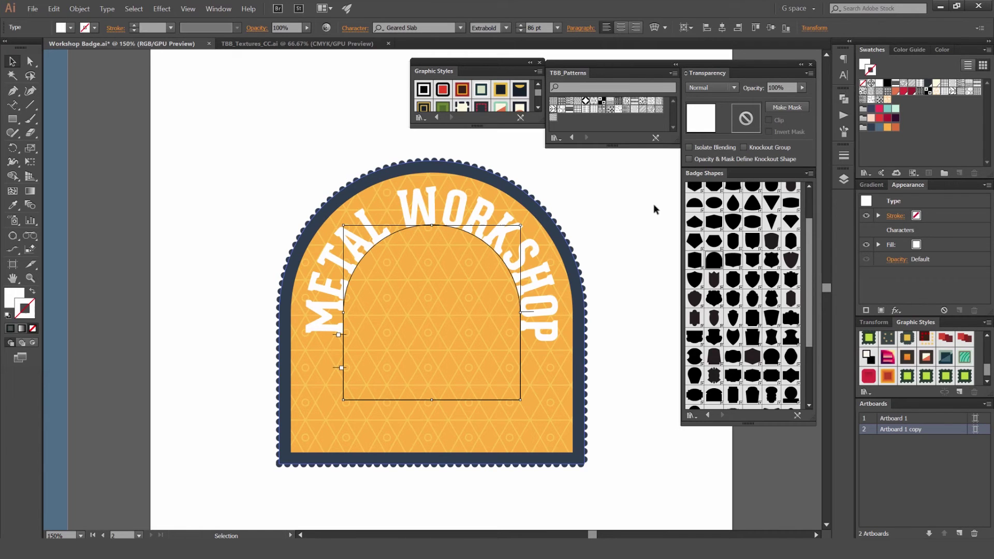
Step: Fill the METAL WORKSHOP text with the border's dark navy and fine-tune its starting position on the path
left_click(879, 126)
key("ctrl+equal")
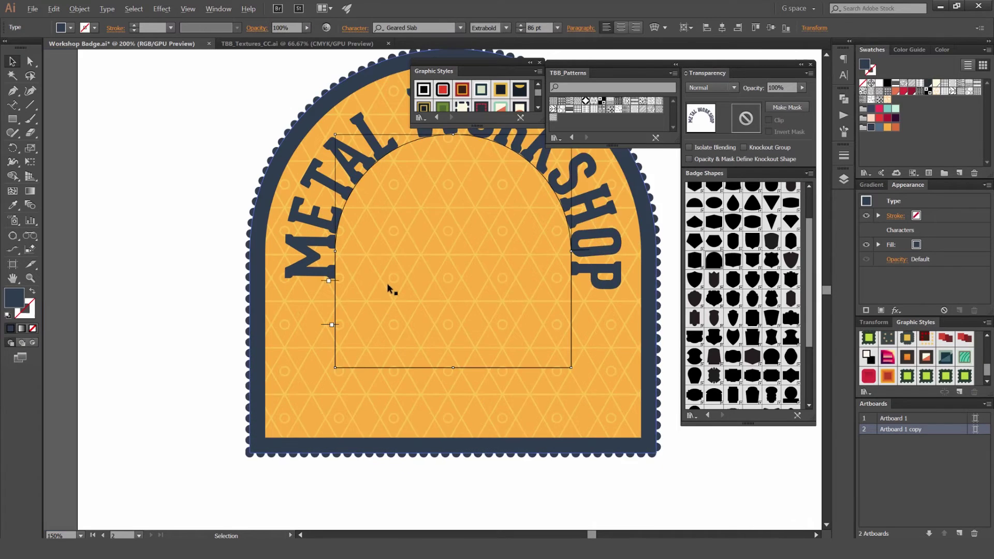
key("ctrl+equal")
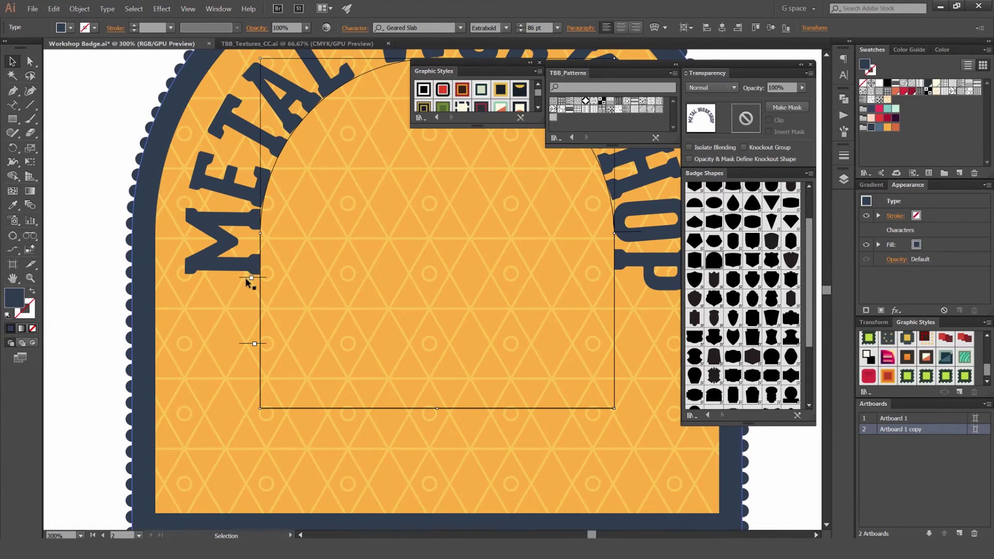
left_click_drag(249, 279, 252, 281)
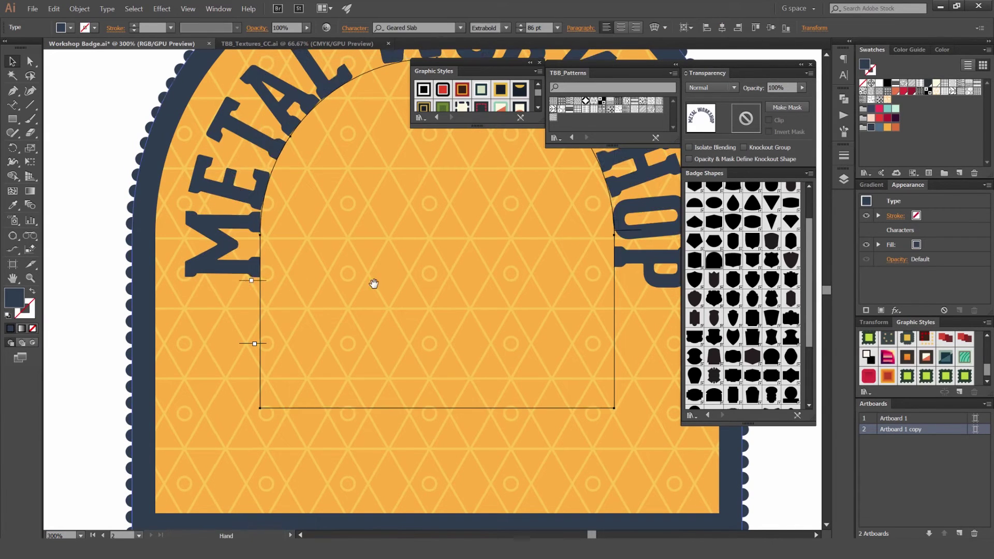
left_click_drag(374, 283, 310, 279)
scroll(269, 287, "down", 4)
left_click(393, 255)
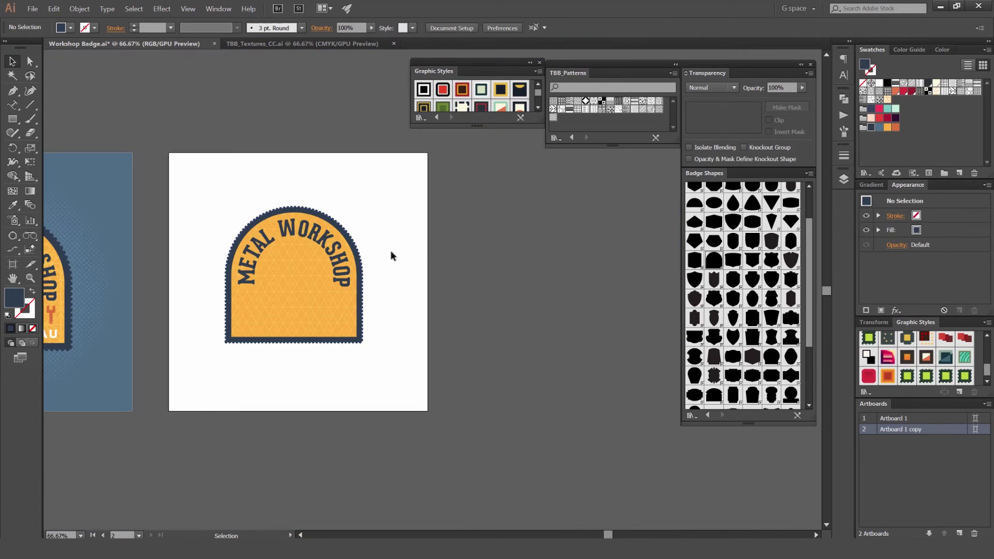
Step: Place the gear from the Badge Shapes library beside the badge and break its link to the symbol
left_click_drag(393, 255, 522, 225)
left_click_drag(374, 233, 391, 220)
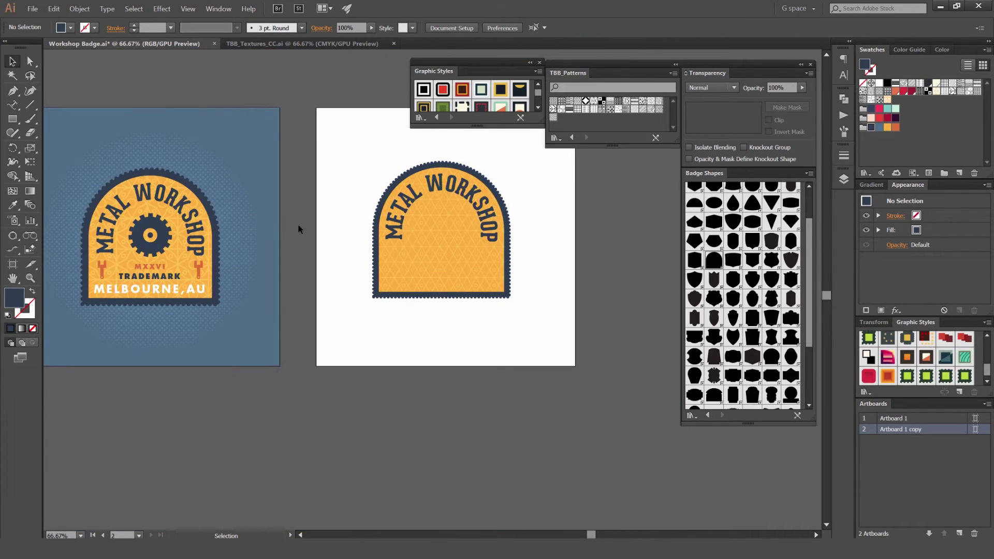
scroll(421, 230, "up", 1)
left_click_drag(554, 217, 510, 225)
scroll(799, 238, "up", 3)
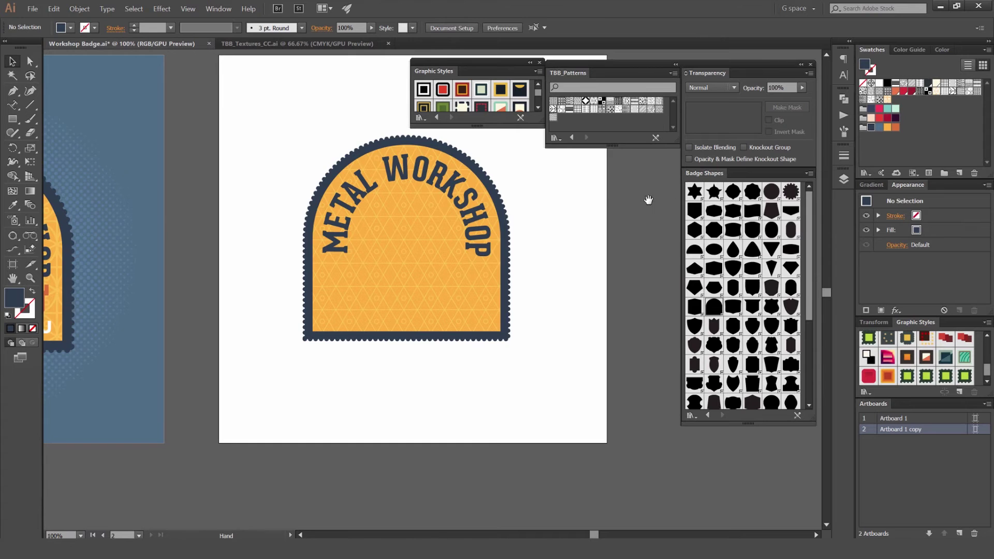
left_click_drag(649, 200, 623, 204)
left_click_drag(791, 191, 584, 263)
left_click(332, 28)
left_click_drag(586, 241, 421, 246)
Step: Draw a circle at the gear's centre and combine both into a compound path to cut a round hole
key("ctrl+shift+a")
left_click_drag(429, 245, 447, 246)
left_click(500, 245)
key("l")
left_click_drag(414, 289, 419, 293)
key("v")
left_click(378, 284, "shift")
key("ctrl+8")
left_click(508, 240)
key("ctrl+=")
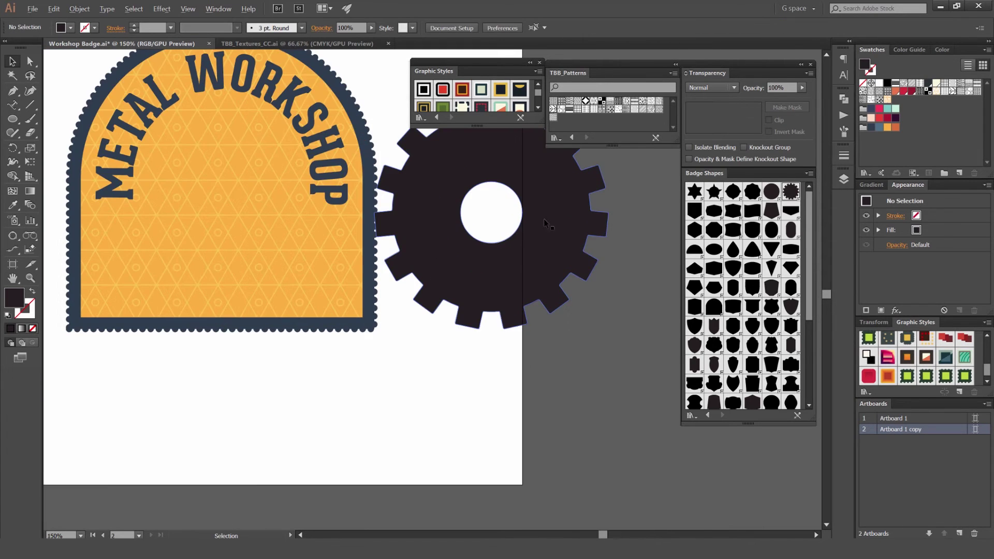
left_click(578, 248)
left_click(635, 174)
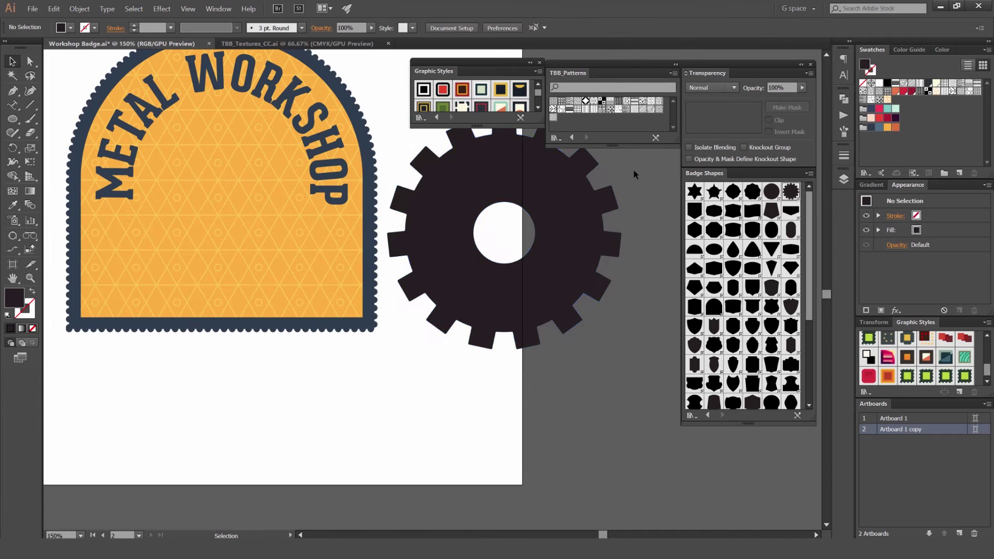
Step: Scale the gear down, move it inside the arch below the lettering, and fill it with dark navy
left_click_drag(635, 175, 605, 227)
left_click(578, 248)
left_click_drag(591, 170, 526, 173)
left_click_drag(501, 273, 479, 206)
left_click(871, 127)
left_click_drag(405, 191, 370, 231)
Step: Align the gear and the METAL WORKSHOP text on their horizontal centres, and shift the gear slightly up
left_click(411, 167, "shift")
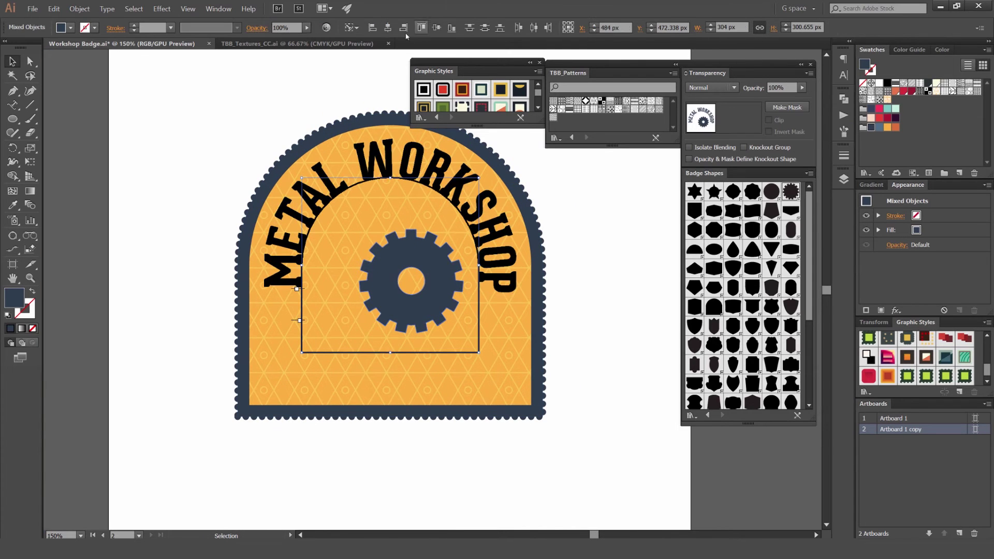
left_click(388, 27)
left_click(597, 224)
mouse_move(412, 257)
left_mouse_down()
mouse_move(412, 241)
mouse_move(428, 251)
left_mouse_up()
left_click(562, 250)
Step: Add the point text SYDNEY,AU below the gear
scroll(555, 245, "down", 3)
scroll(286, 270, "up", 2)
left_click_drag(542, 244, 333, 250)
left_click_drag(543, 346, 460, 361)
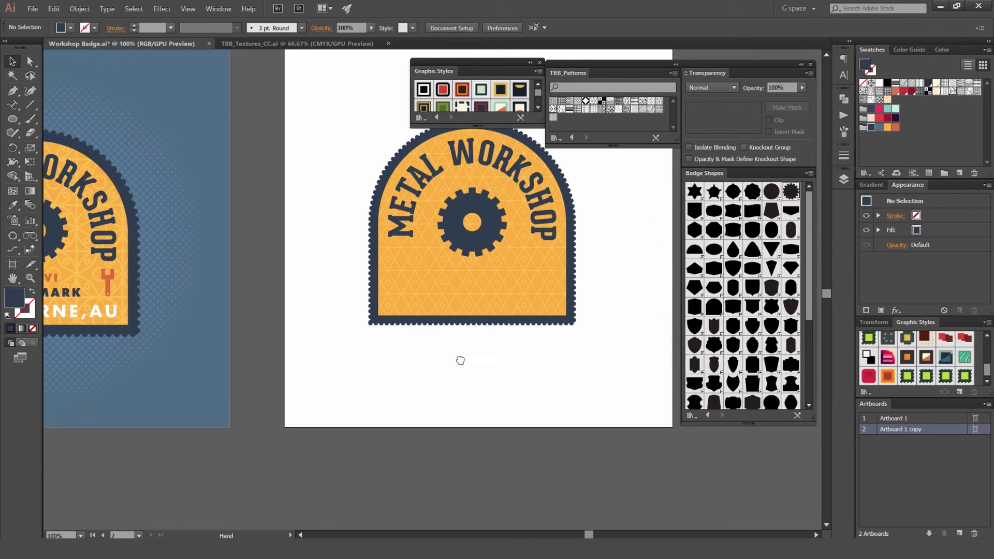
left_click(454, 331, "ctrl")
key("t")
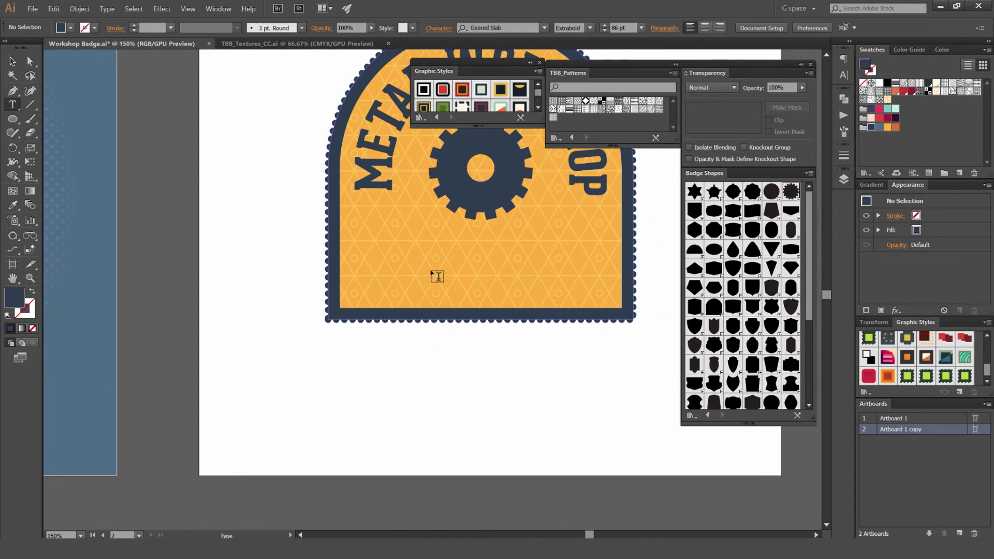
left_click(438, 276)
type("DFS")
key("BackSpace")
key("BackSpace")
key("BackSpace")
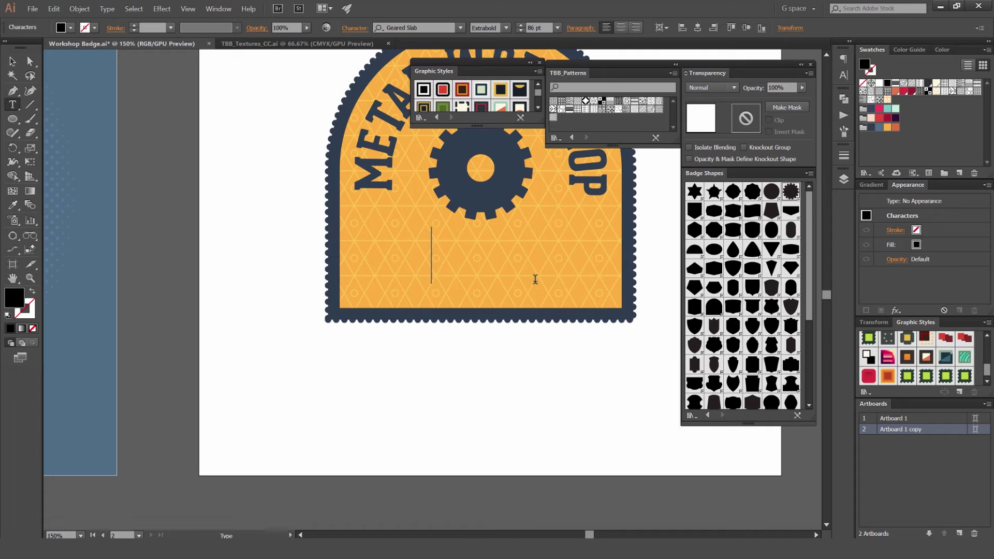
type("SYDNEY,AU")
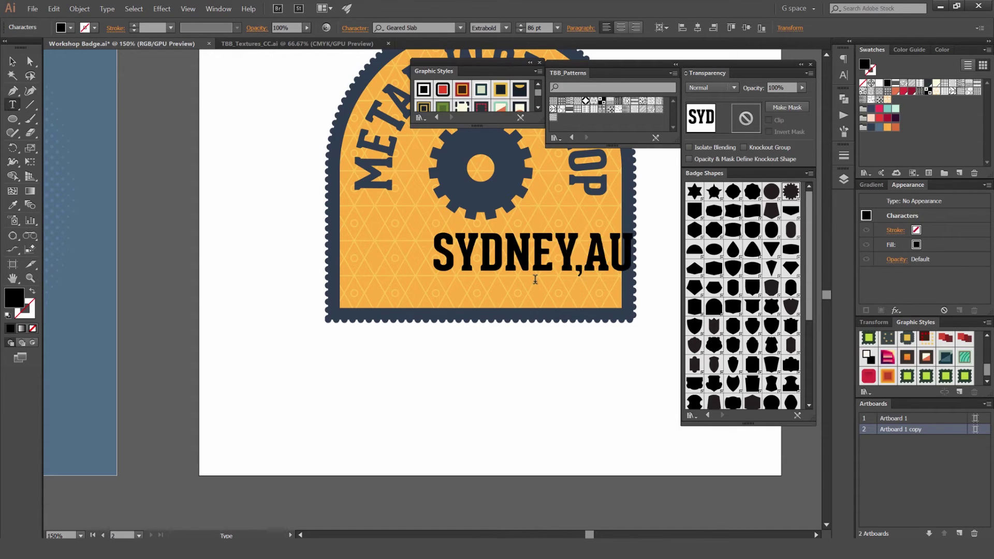
Step: Move the SYDNEY,AU text toward the badge's lower left, fill it with white and enlarge it to 94 pt
left_click(12, 61)
left_click_drag(517, 254, 469, 275)
left_click(881, 83)
key("ctrl+shift+period")
key("ctrl+shift+period")
key("ctrl+shift+period")
key("ctrl+shift+period")
Step: Widen the letter spacing of the SYDNEY,AU text
key("alt+Right")
key("alt+Right")
key("alt+Right")
key("alt+Right")
key("alt+Right")
key("alt+Right")
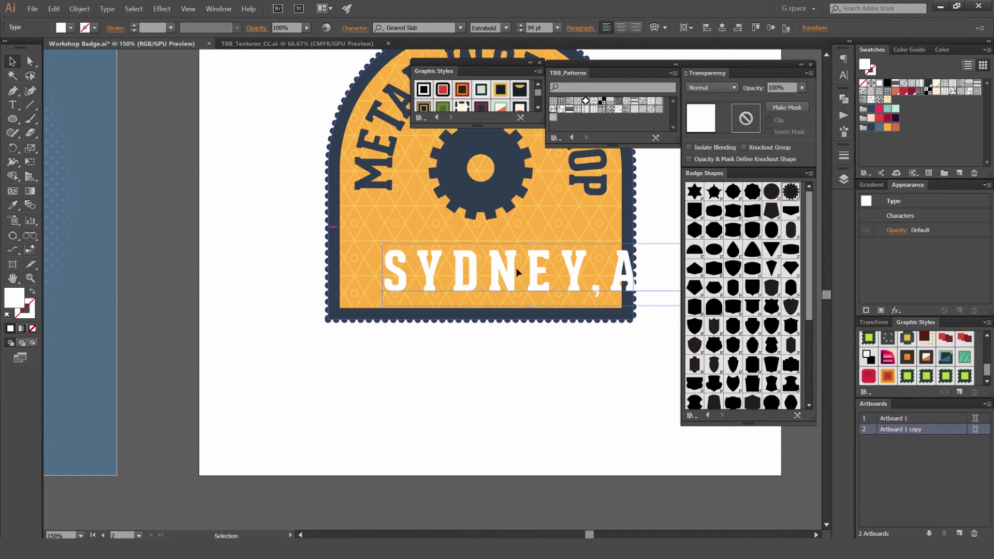
Step: Scale the SYDNEY,AU text down to 64.75 pt with slightly tighter tracking, placing it just above the badge's lower border
left_click_drag(532, 273, 496, 280)
left_click_drag(644, 256, 579, 262)
left_click_drag(506, 287, 496, 288)
key("alt+Left")
key("alt+Left")
scroll(527, 284, "up", 1)
left_click_drag(554, 264, 533, 269)
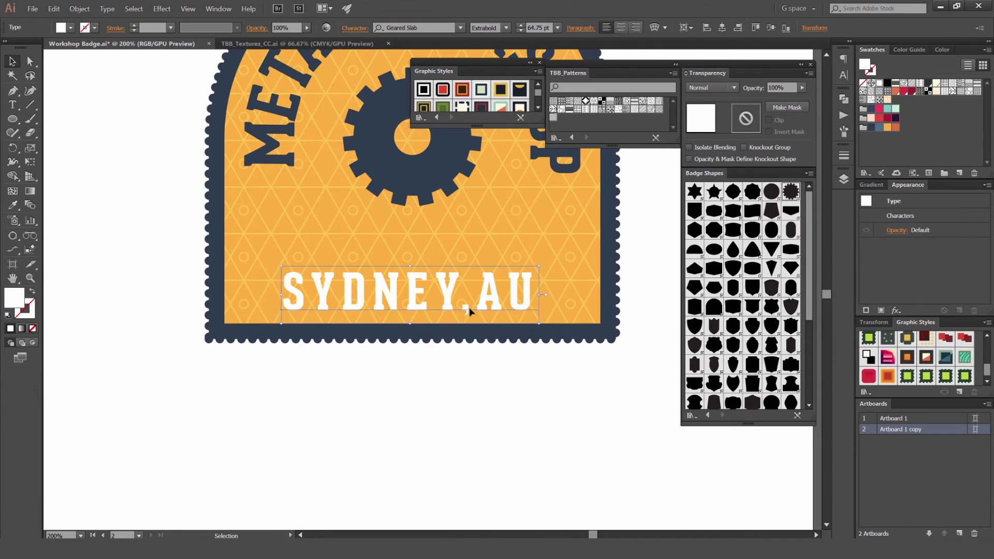
Step: Duplicate the SYDNEY,AU text directly above the original line, below the gear
key("ctrl+shift+a")
left_click_drag(395, 409, 458, 321)
scroll(424, 399, "up", 3)
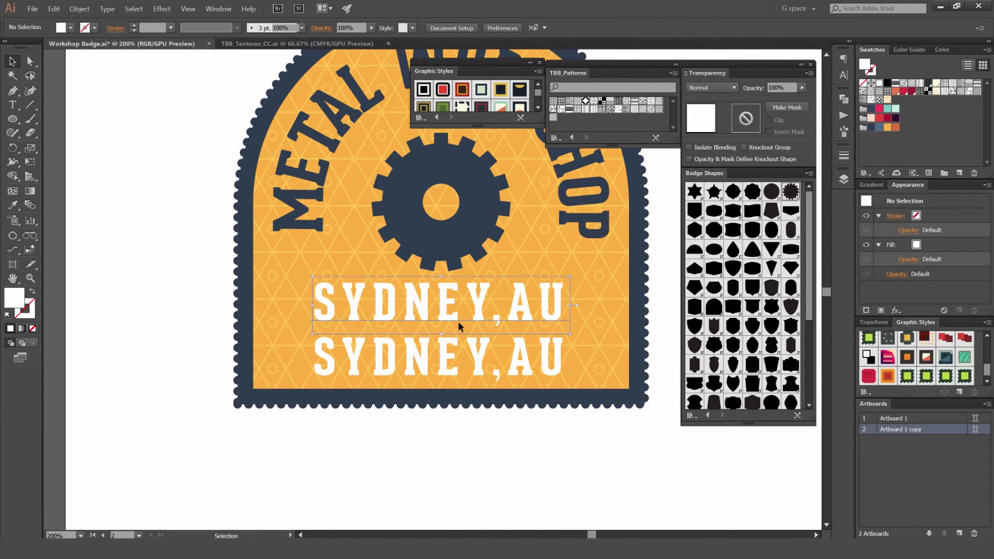
Step: Replace the wording of the upper SYDNEY,AU copy with TRADEMARK and reduce it to 32.5 pt
key("ctrl+plus")
left_click_drag(626, 198, 532, 199)
double_click(439, 262)
key("ctrl+a")
type("TRADEMARK")
key("ctrl+a")
Step: Fill the TRADEMARK text with the dark navy swatch
left_click(886, 128)
left_click(879, 128)
left_click(561, 245)
key("ctrl+a")
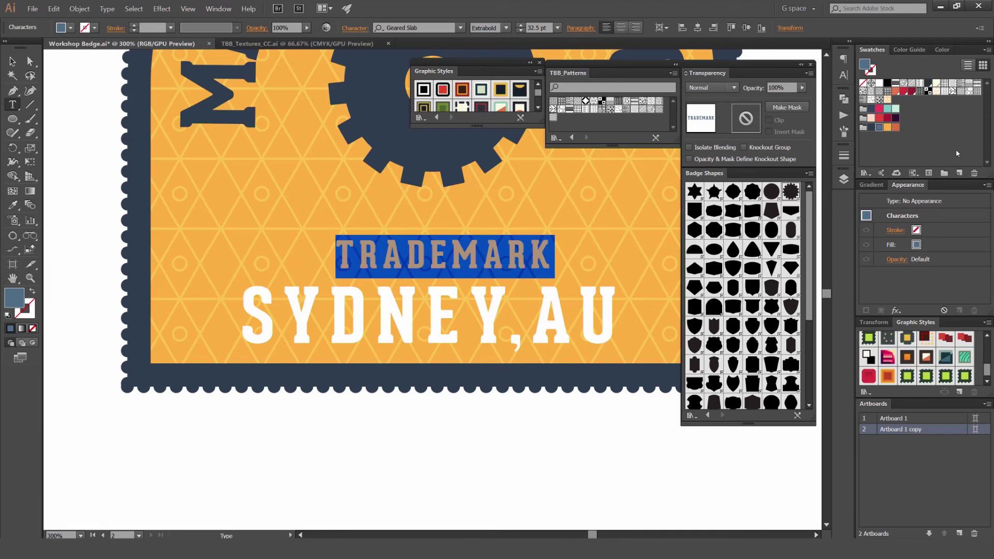
left_click(872, 129)
left_click(524, 242)
key("Escape")
Step: Duplicate the TRADEMARK line directly above itself and change the copy's wording to 2016
left_click_drag(466, 252, 465, 212)
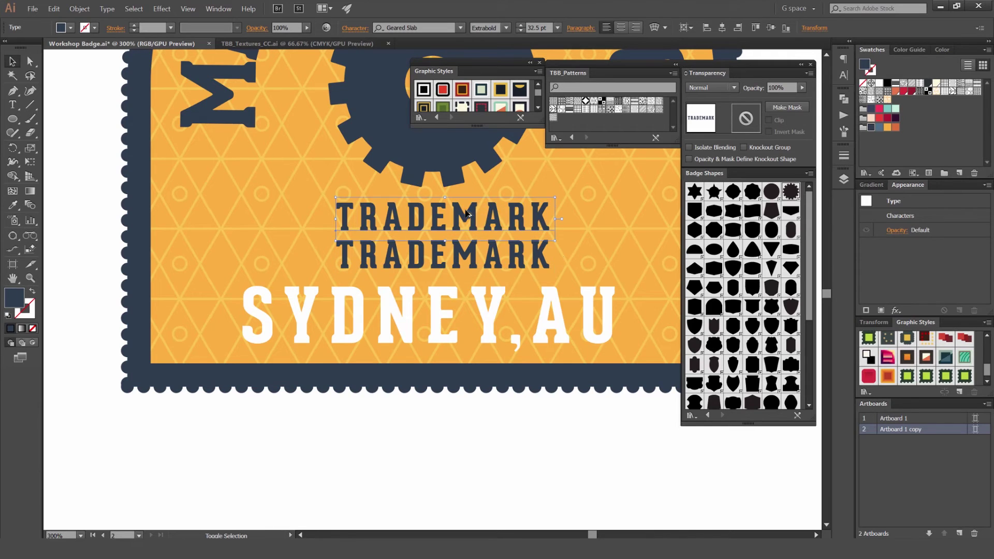
double_click(484, 219)
key("ctrl+a")
type("2")
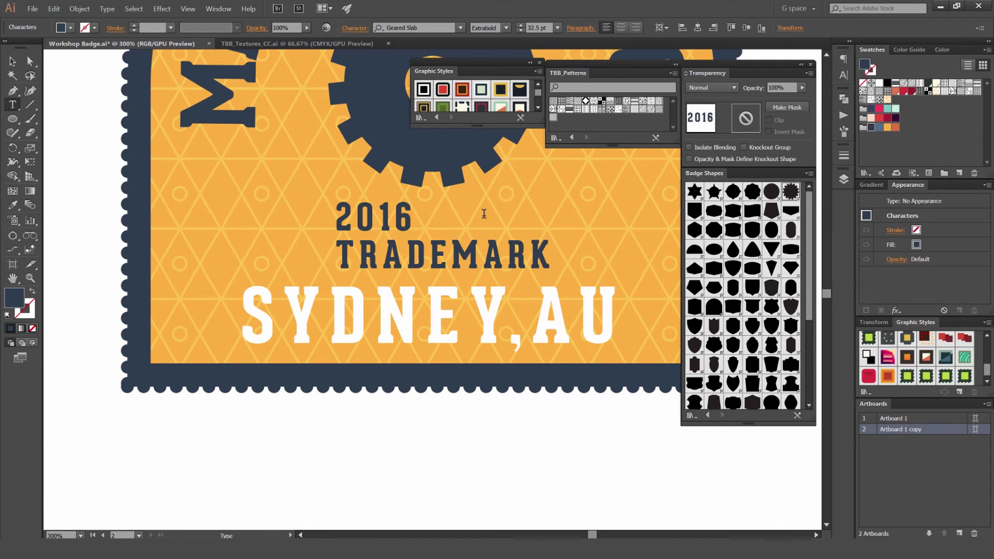
left_click(12, 61)
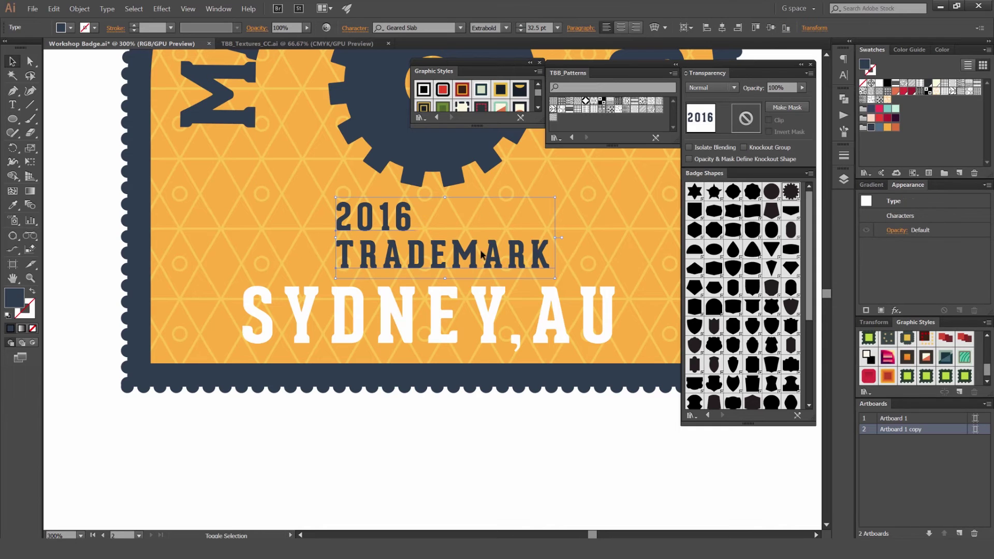
Step: Centre the 2016 and TRADEMARK lines horizontally on each other
left_click(446, 254, "shift")
left_click(699, 28)
left_click(455, 356)
Step: Fill the 2016 text with orange-red and nudge it together with TRADEMARK slightly down toward SYDNEY,AU
left_click(468, 223)
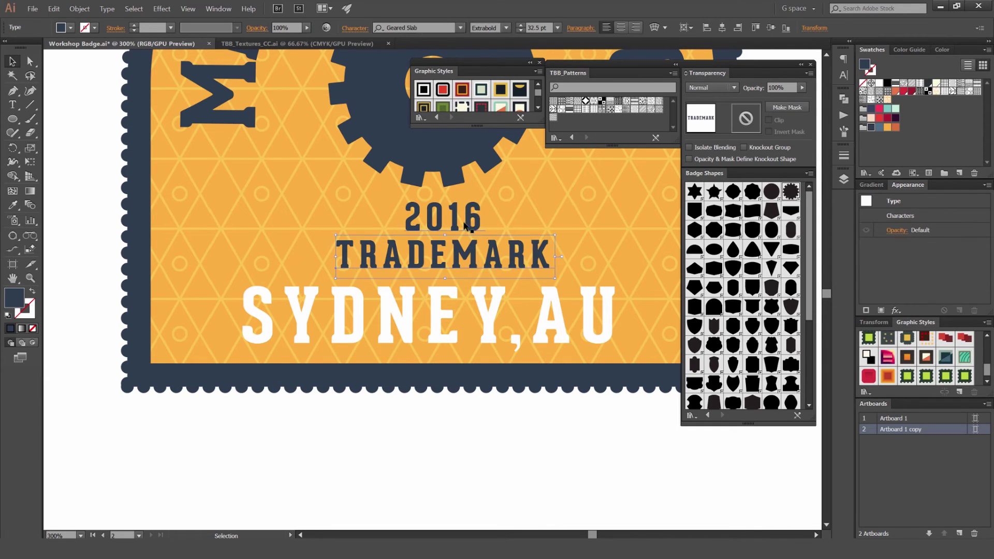
left_click(896, 128)
left_click(475, 262, "shift")
key("Down")
key("Down")
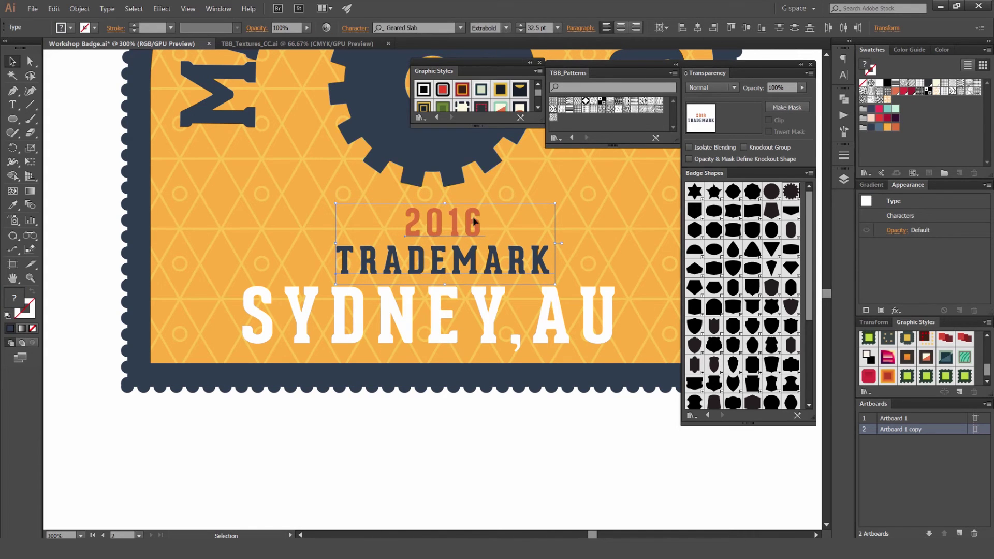
Step: Nudge the 2016, TRADEMARK and SYDNEY,AU lines slightly down together
left_click(500, 300, "shift")
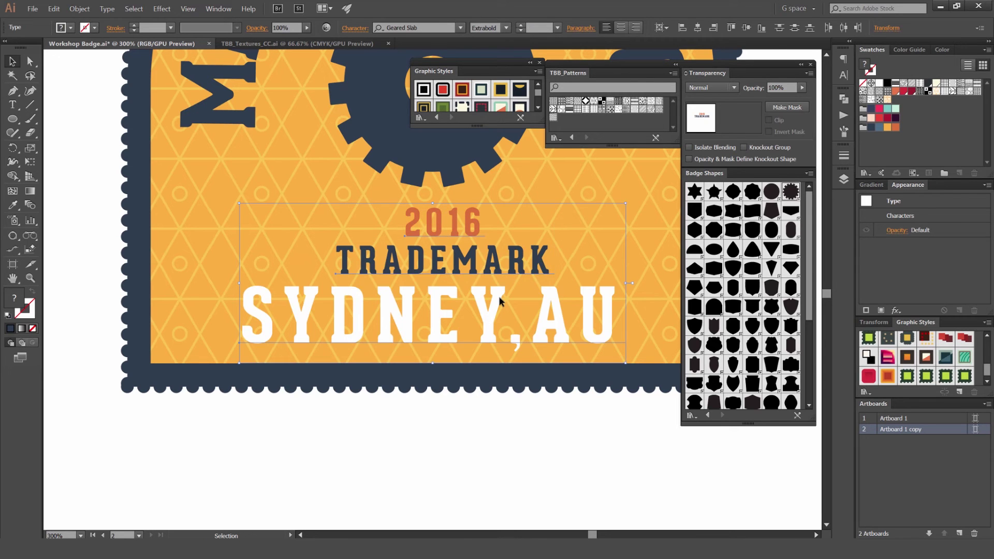
key("Down")
key("Down")
key("Down")
left_click(495, 395)
Step: Set the 2016 and TRADEMARK lines to the Bold style and centre them on the gear
left_click(514, 334)
left_click(469, 228)
left_click(466, 265, "shift")
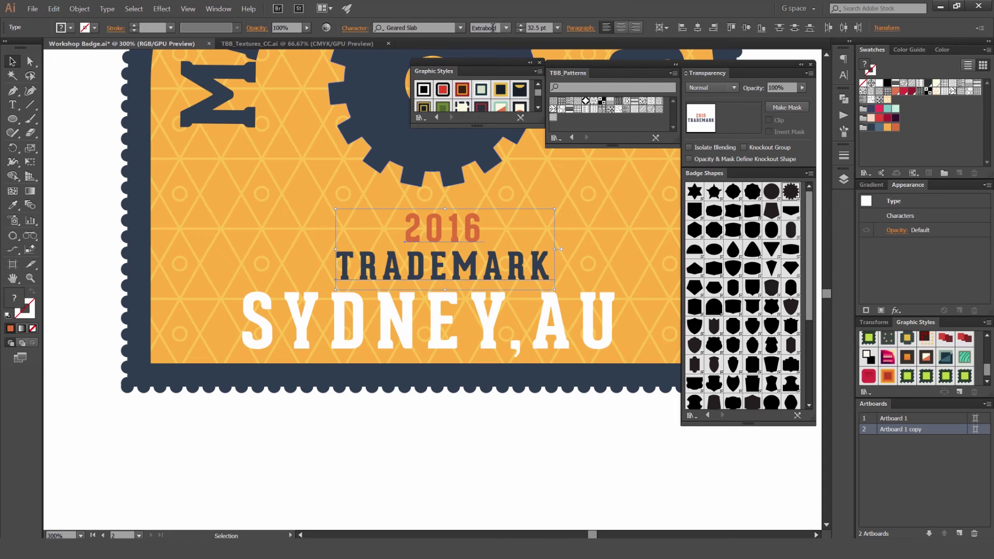
left_click(492, 186)
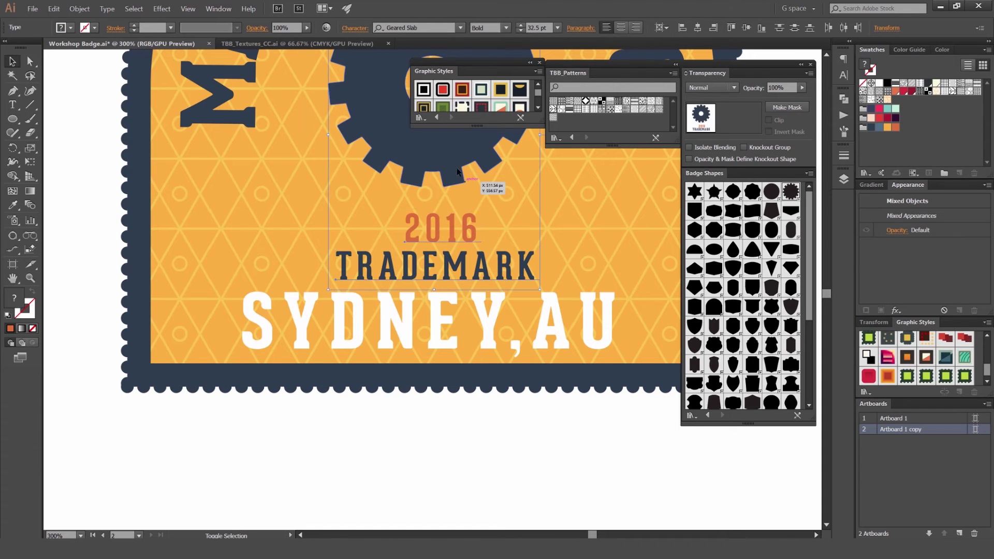
left_click_drag(507, 374, 475, 386)
Step: Fine-tune the placement of the 2016, TRADEMARK and SYDNEY,AU lines beneath the gear
left_click(421, 235)
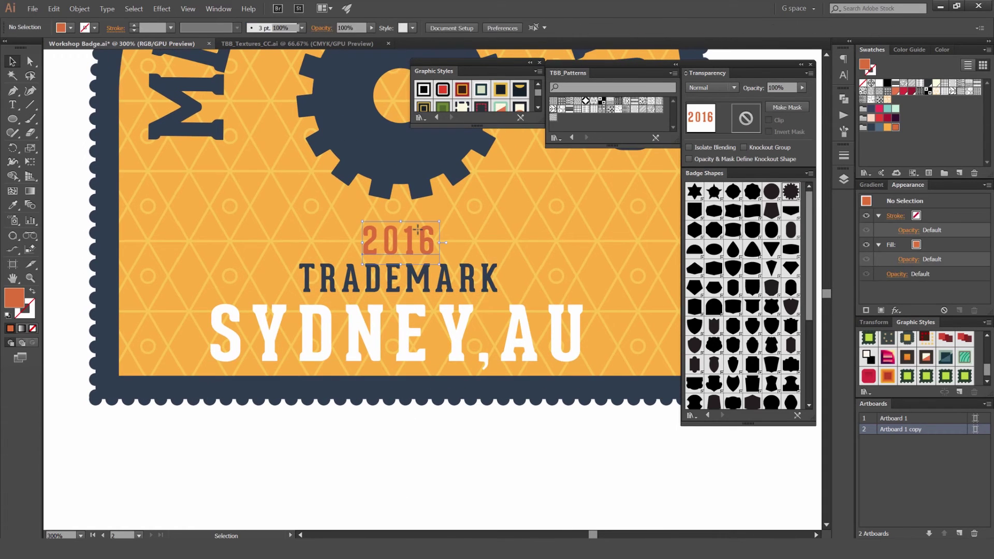
left_click(495, 456)
key("ctrl+1")
scroll(530, 407, "up", 3)
left_click(444, 222)
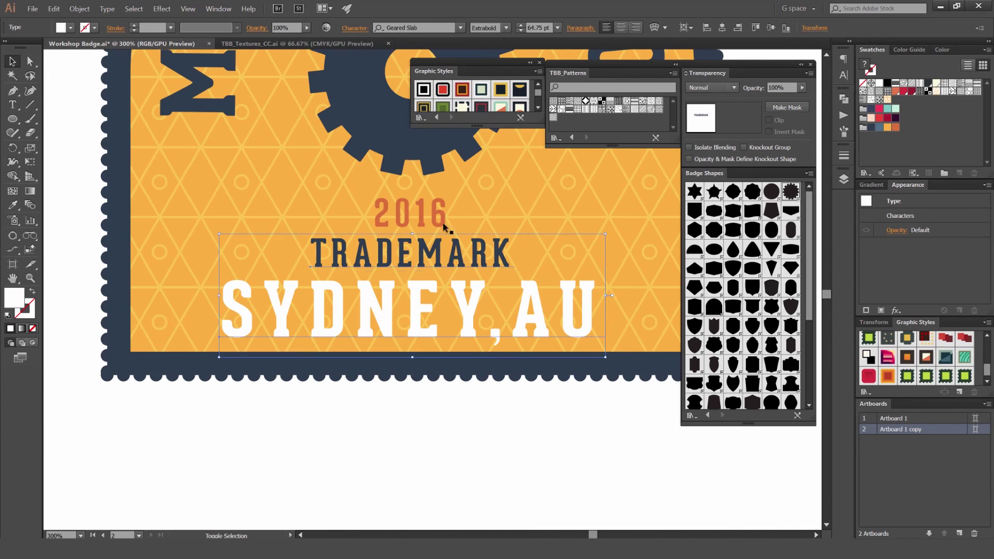
scroll(459, 211, "down", 2)
scroll(459, 211, "down", 1)
left_click(572, 229)
scroll(546, 258, "down", 1)
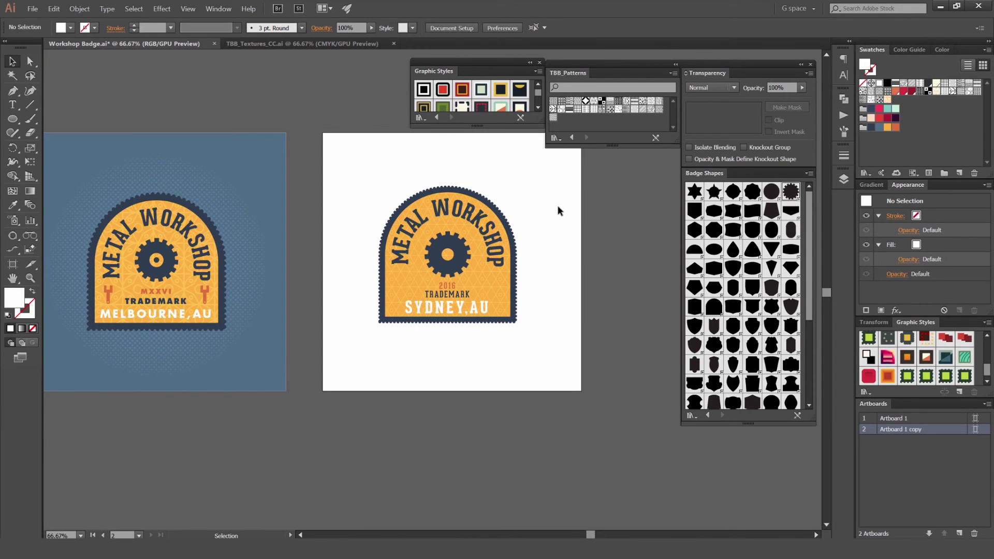
Step: Draw a 22.5 px circle centred in the gear's hole and fill it with dark navy
scroll(557, 205, "up", 3)
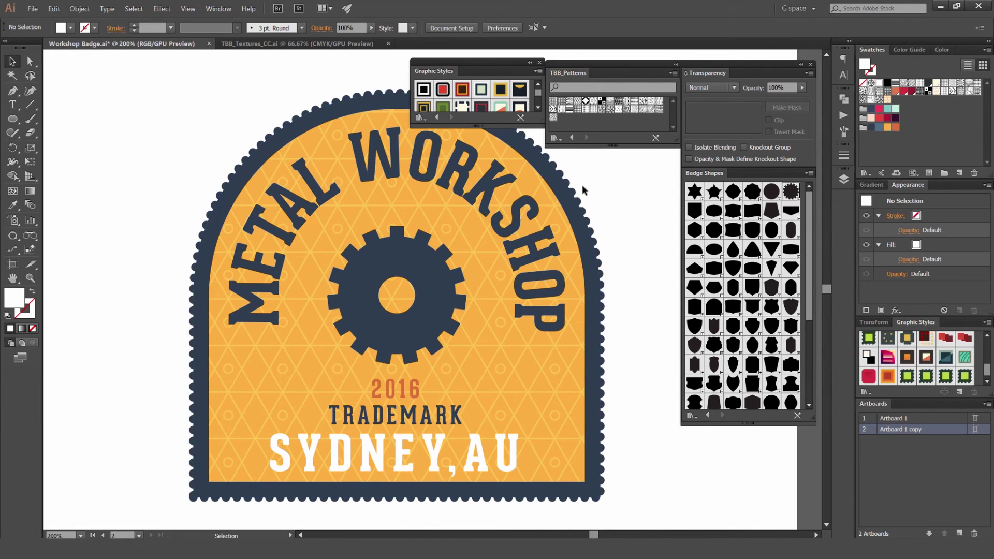
scroll(575, 182, "up", 2)
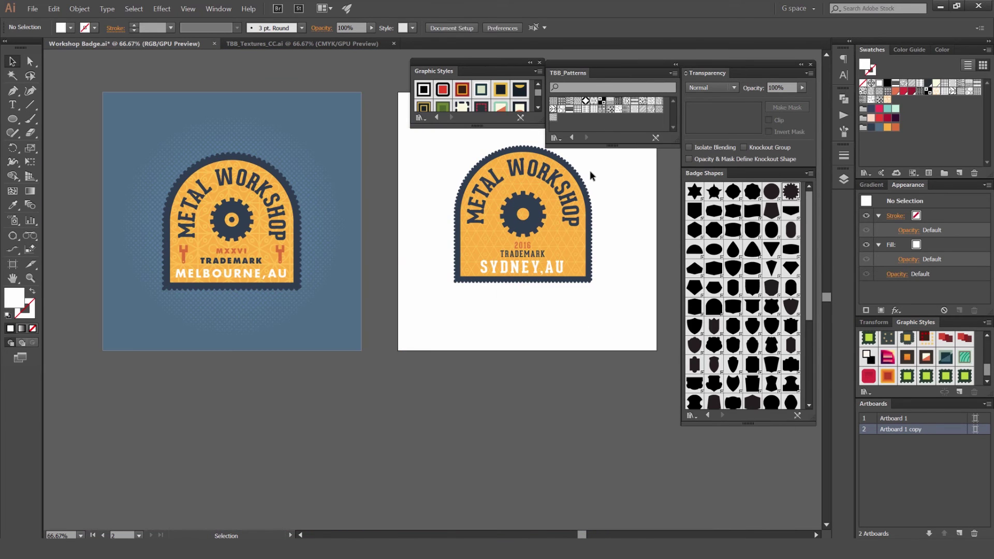
left_click_drag(599, 173, 586, 181)
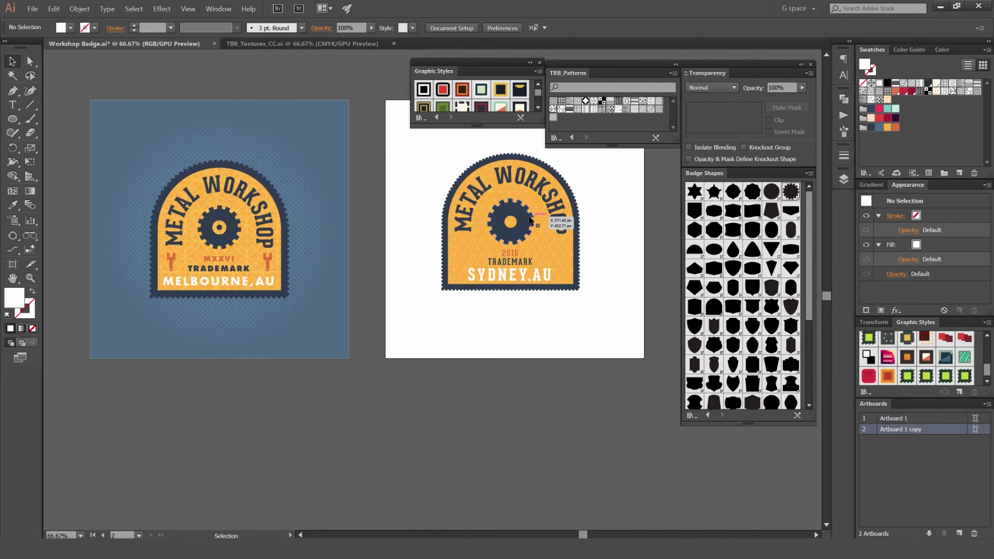
scroll(517, 226, "up", 5)
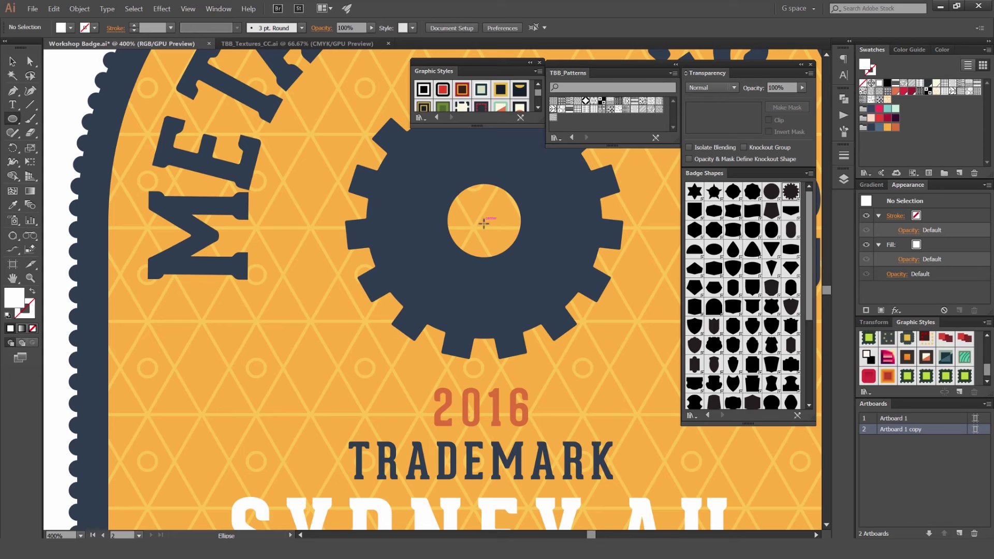
left_click_drag(500, 232, 502, 237)
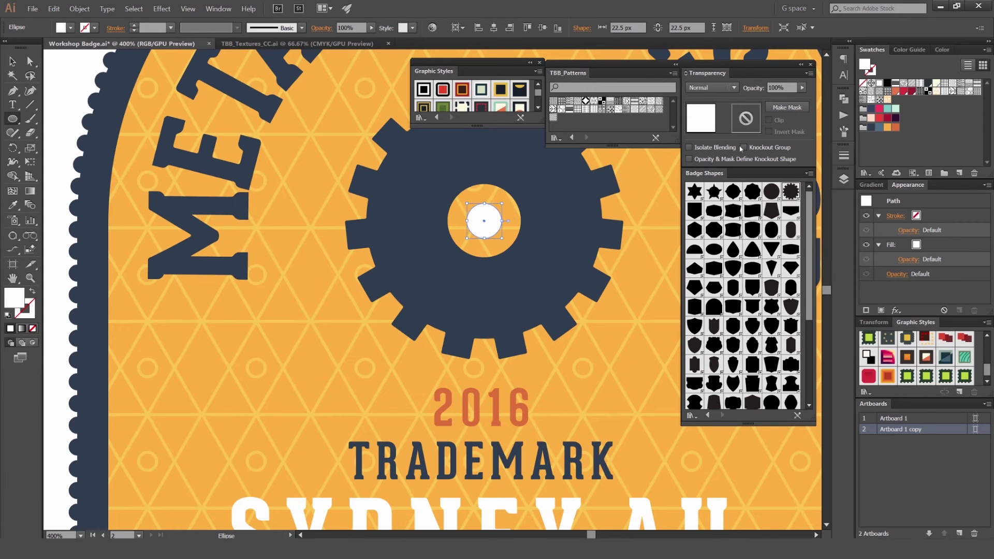
left_click(871, 128)
scroll(548, 210, "down", 5)
key("v")
left_click_drag(680, 174, 552, 216)
left_click(495, 202)
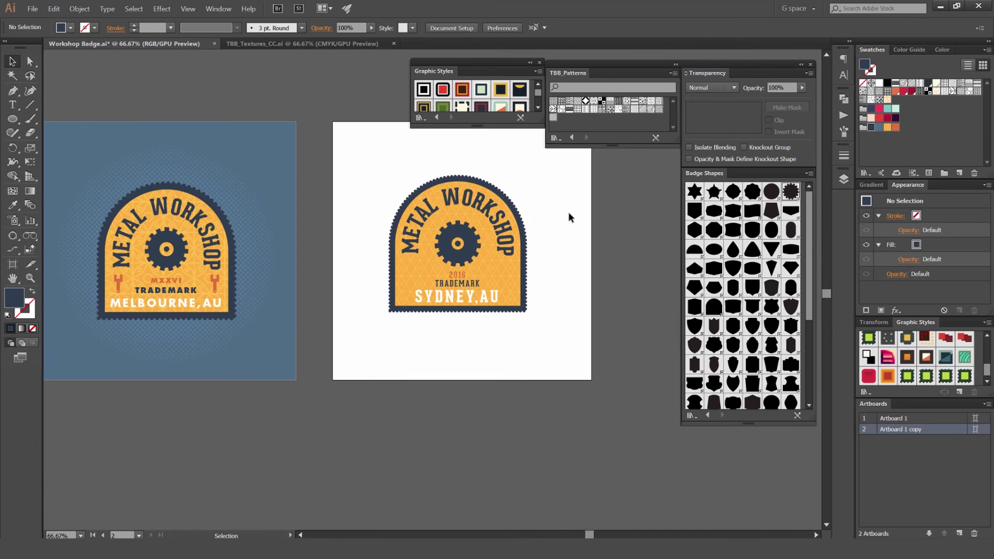
Step: Place a wrench shape on the new badge below the start of METAL and fill it with dark navy
scroll(378, 275, "up", 2)
scroll(240, 269, "down", 1)
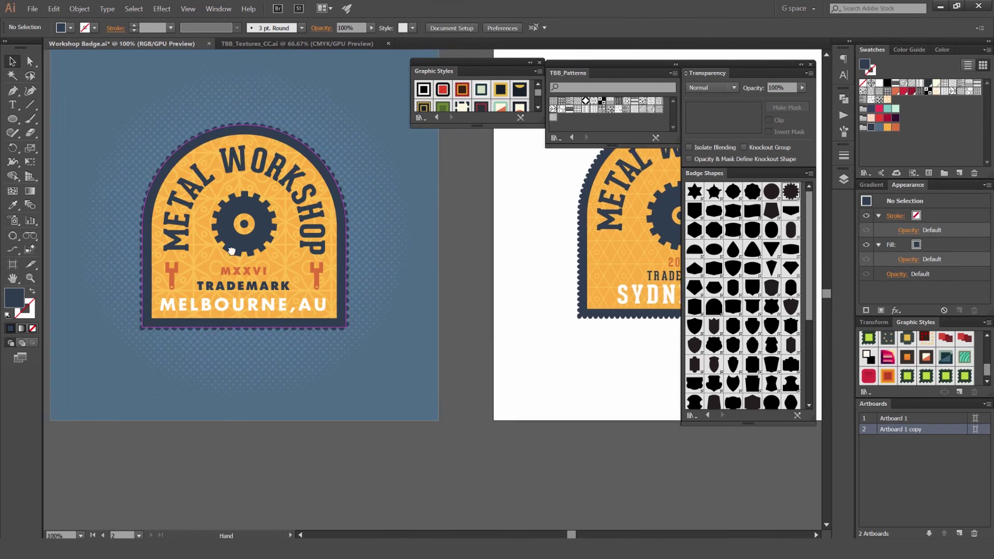
scroll(279, 273, "right", 5)
left_click_drag(198, 262, 363, 229)
scroll(492, 259, "up", 3)
left_click(873, 128)
left_click_drag(345, 194, 359, 177)
left_click(179, 179)
scroll(179, 180, "down", 2)
left_click_drag(250, 213, 227, 214)
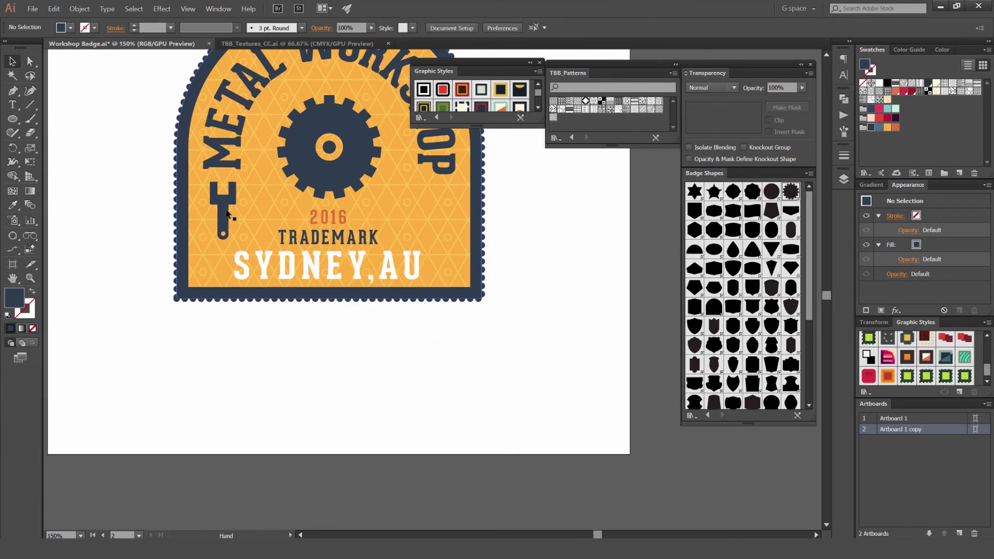
left_click_drag(449, 215, 452, 214)
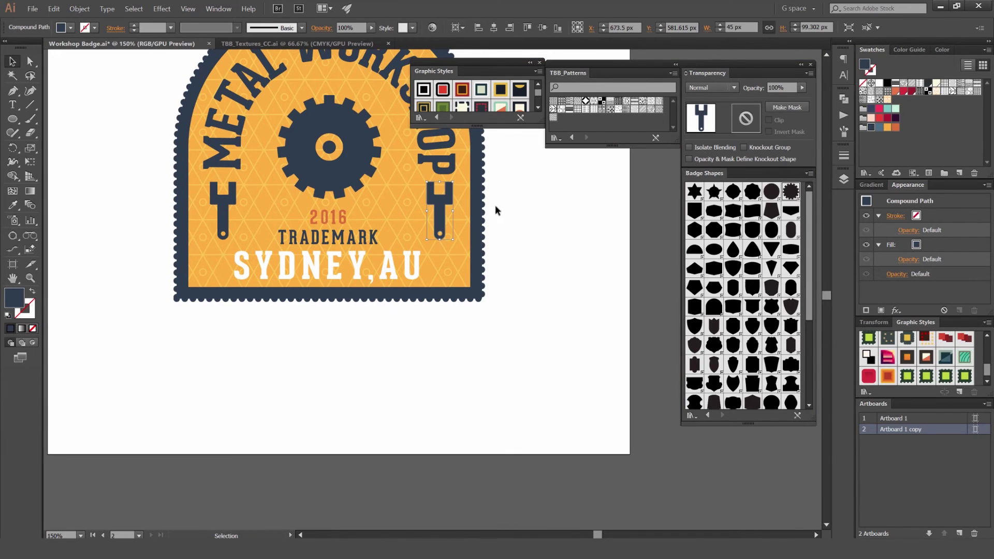
left_click_drag(402, 191, 456, 214)
key("ctrl+z")
Step: Try mirroring a copy of the wrench across a vertical axis through the gear's centre, and delete the mirrored copy
key("o")
left_click(384, 170, "alt")
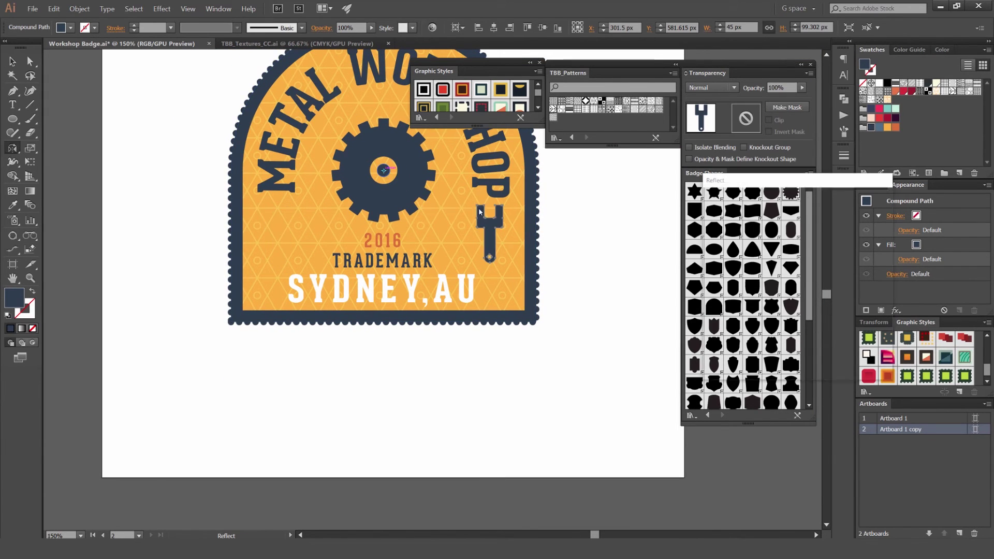
left_click(739, 356)
key("v")
left_click(490, 212, "shift")
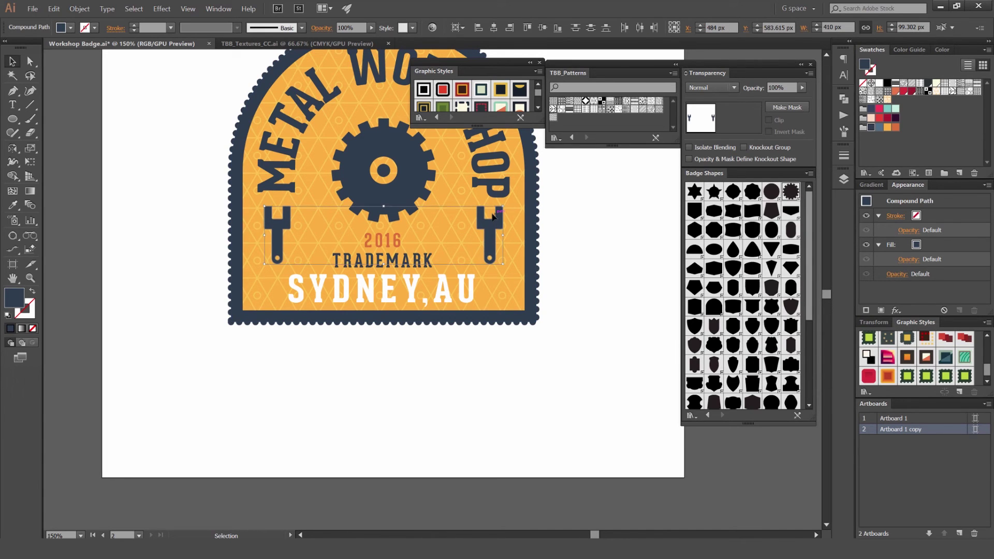
left_click(549, 195)
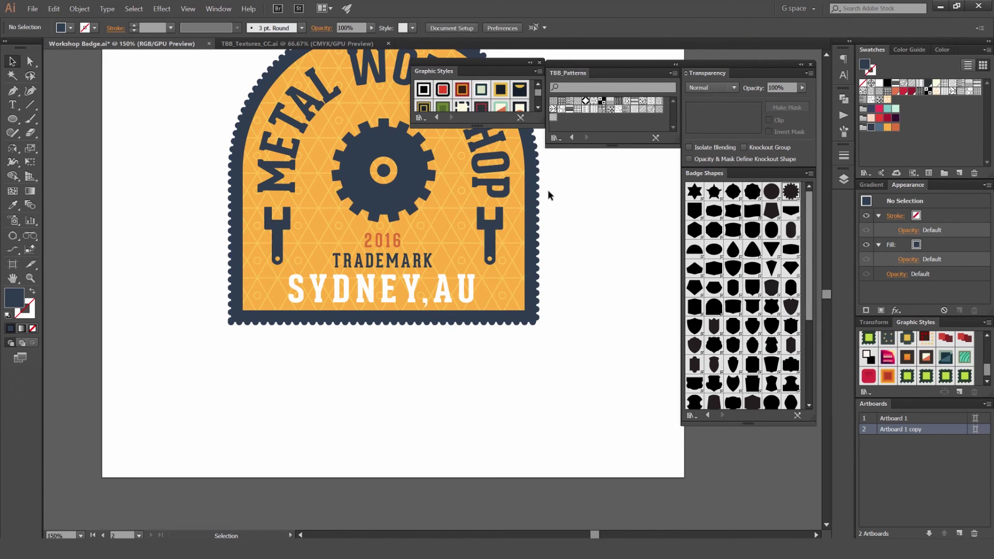
left_click(502, 223)
key("Delete")
Step: Shrink the remaining wrench to about 37 px wide and 79 px high, keeping it below the METAL lettering
scroll(291, 219, "up", 3)
left_click(364, 204)
left_click_drag(372, 186, 351, 223)
scroll(352, 224, "down", 1)
left_click_drag(351, 224, 257, 293)
Step: Reflect a copy of the resized wrench across a vertical axis through the gear's centre
key("o")
left_click(457, 191, "alt")
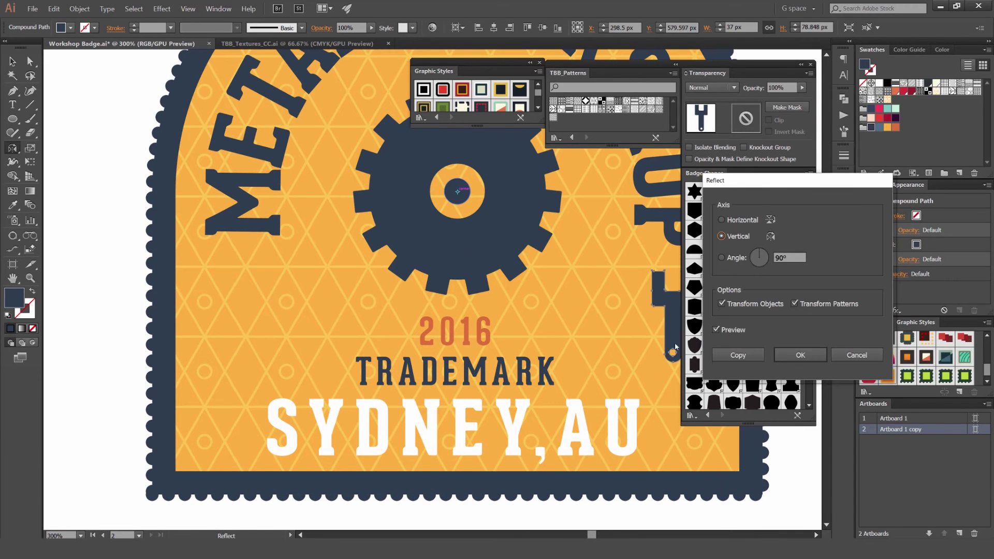
left_click(735, 357)
left_click_drag(515, 313, 419, 301)
scroll(419, 301, "down", 1)
key("v")
left_click(601, 300)
Step: Change the 2016, TRADEMARK and SYDNEY,AU lines to Futura Std Bold and centre them on the gear
left_click_drag(499, 287, 555, 241)
left_click(444, 294)
left_click(440, 270, "shift")
left_click(435, 331, "shift")
type("FUT")
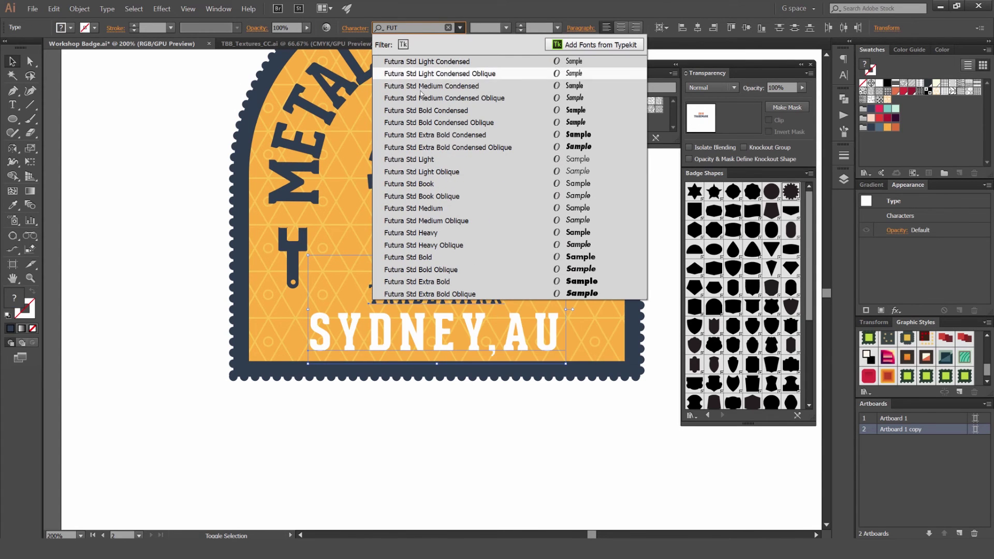
left_click(414, 257)
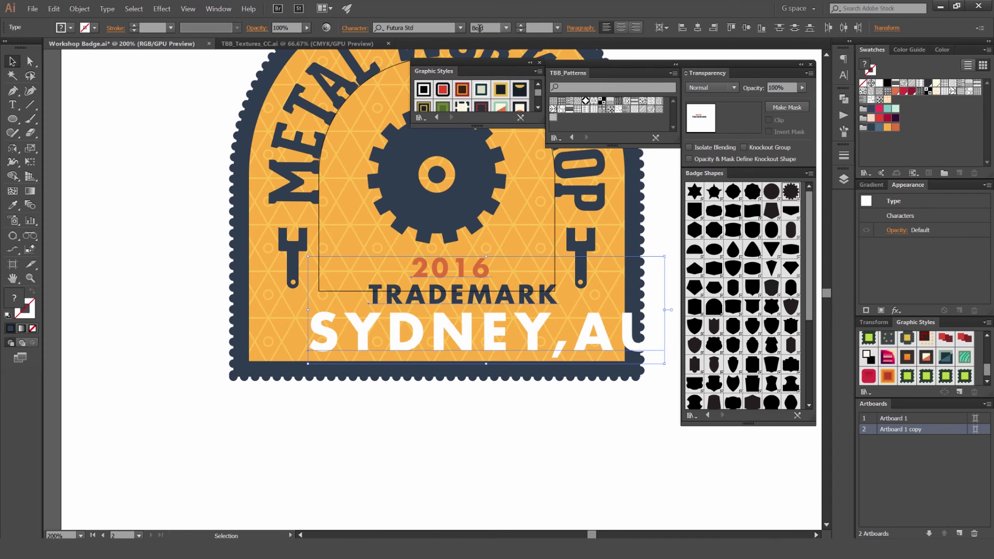
left_click_drag(520, 361, 496, 360)
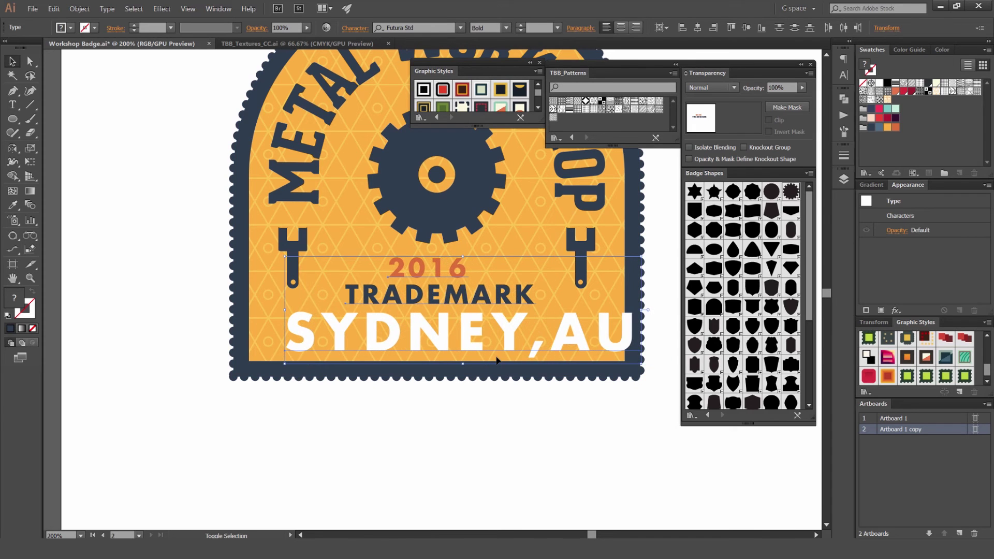
left_click(439, 206, "shift")
left_click(452, 169)
left_click(387, 27)
key("ctrl+shift+a")
Step: Shrink the three text lines, bringing 2016 and TRADEMARK to 26.5 pt, and centre them all on the gear
left_click(450, 348)
left_click(444, 294, "shift")
left_click(440, 273, "shift")
key("ctrl+shift+comma")
key("ctrl+shift+comma")
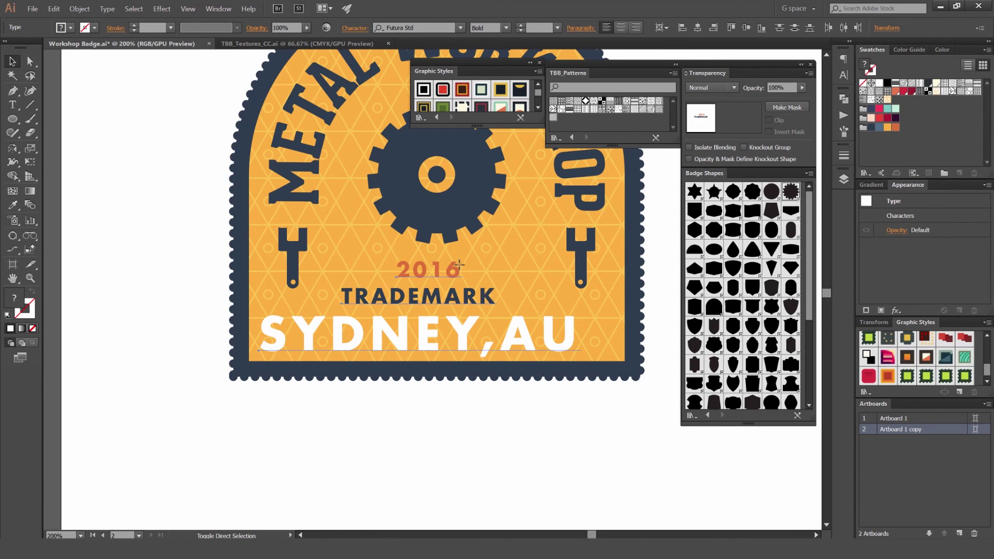
left_click_drag(487, 294, 501, 295)
left_click(461, 210, "shift")
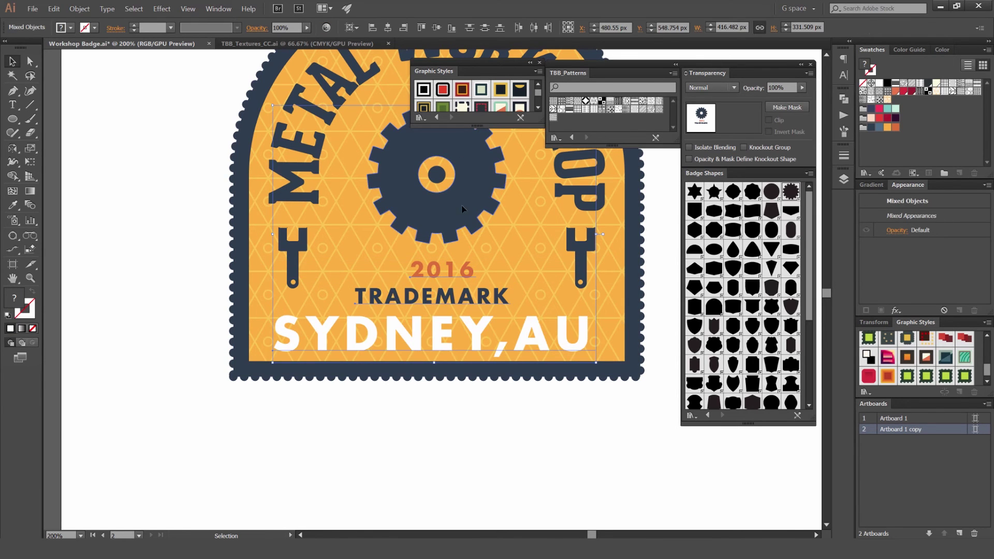
left_click(389, 29)
left_click(452, 461)
Step: Set the 2016 and TRADEMARK lines to the upright Futura Std Extra Bold style
left_click(464, 296)
left_click(461, 276, "shift")
scroll(493, 29, "down", 1)
scroll(493, 31, "down", 1)
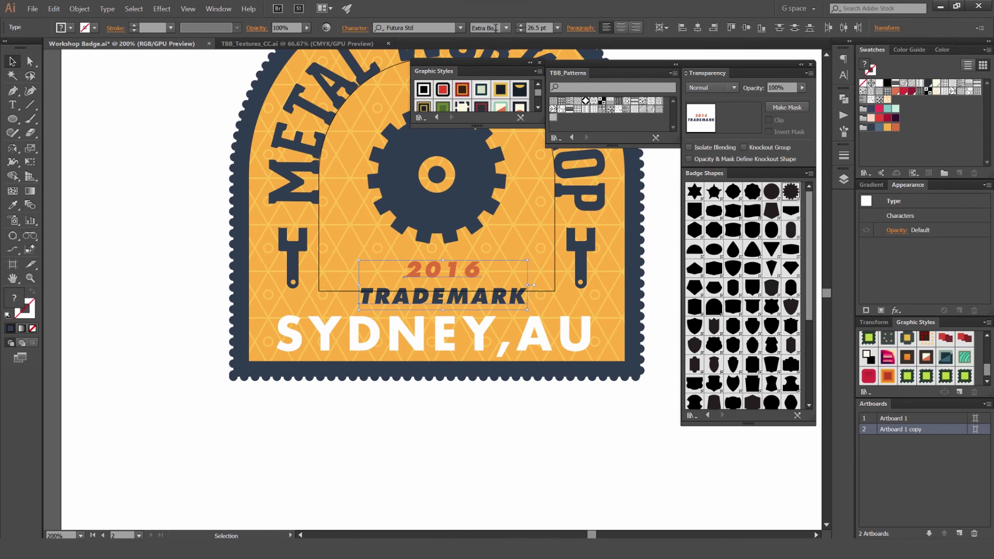
scroll(496, 31, "up", 1)
scroll(496, 30, "down", 1)
scroll(496, 31, "up", 1)
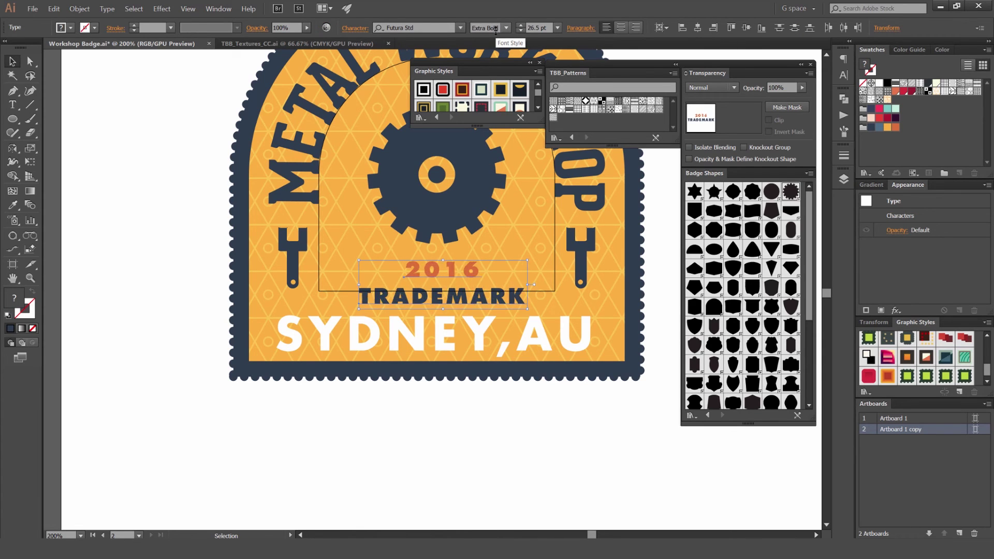
Step: Tighten the letter spacing of the three text lines slightly and realign their centres with the gear
left_click(505, 348, "shift")
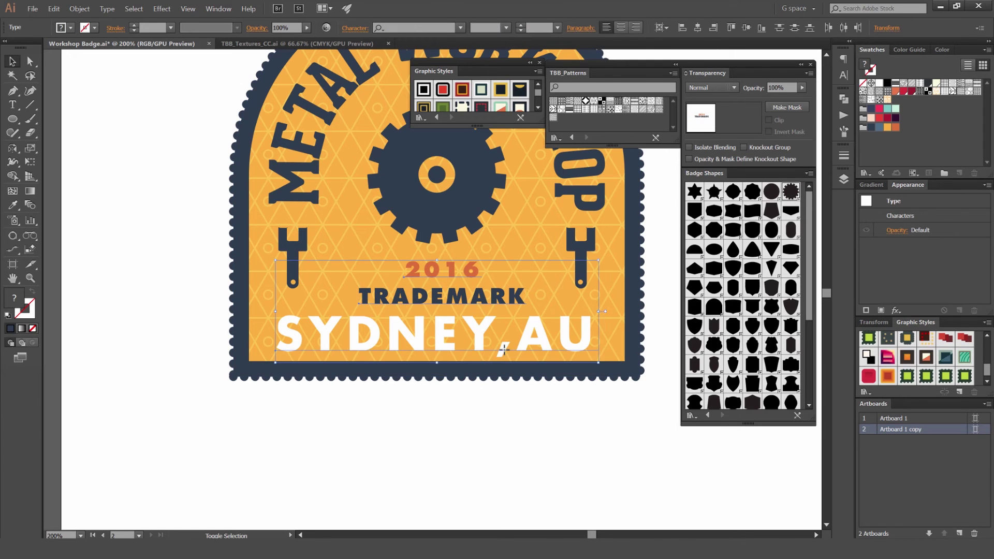
left_click(463, 204, "shift")
left_click(413, 402)
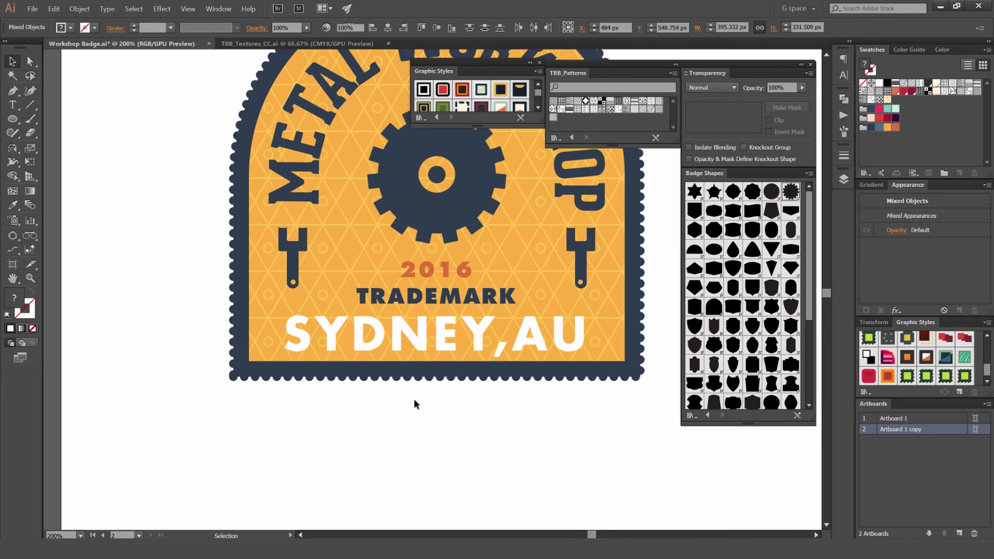
Step: Give the 2016 line the upright Futura Std Heavy style and centre it horizontally on the TRADEMARK line
key("ctrl+plus")
left_click(447, 270)
scroll(456, 295, "down", 3)
left_click(458, 354)
scroll(455, 296, "up", 3)
left_click(453, 264)
scroll(490, 28, "up", 2)
scroll(490, 27, "up", 1)
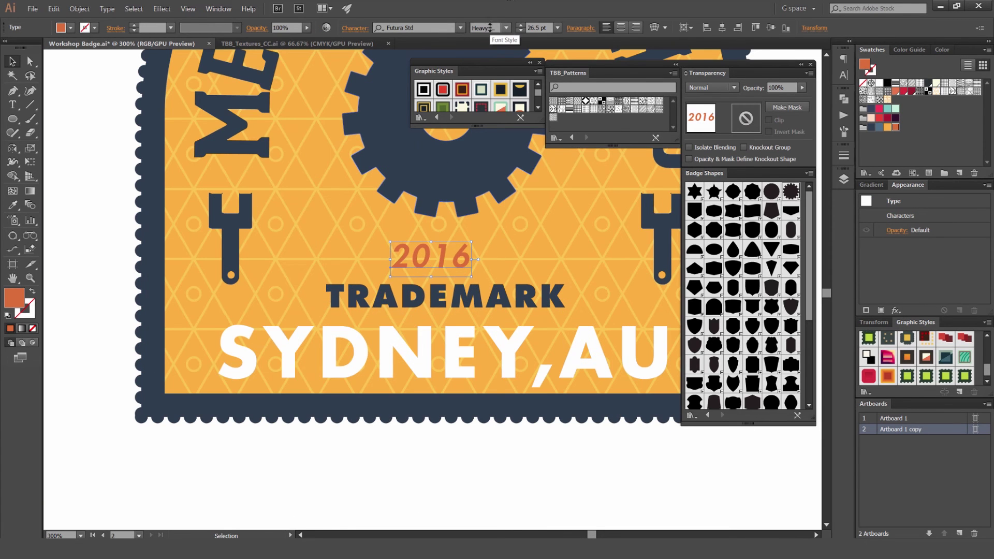
left_click(447, 291, "shift")
left_click(448, 291)
left_click(722, 28)
Step: Compare the new Sydney badge with the original Melbourne badge on the neighbouring artboard
left_click(435, 466)
scroll(434, 467, "down", 1)
scroll(435, 467, "down", 2)
left_click_drag(517, 453, 541, 402)
scroll(512, 416, "down", 1)
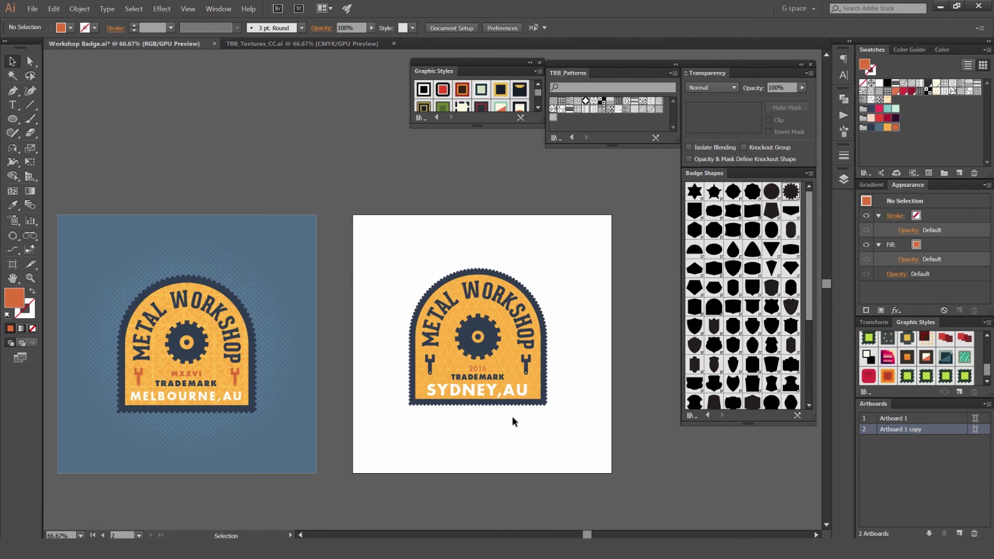
left_click_drag(473, 422, 577, 413)
left_click_drag(455, 398, 522, 308)
left_click_drag(514, 268, 449, 261)
scroll(388, 254, "up", 1)
left_click_drag(388, 254, 484, 253)
left_click_drag(522, 217, 523, 261)
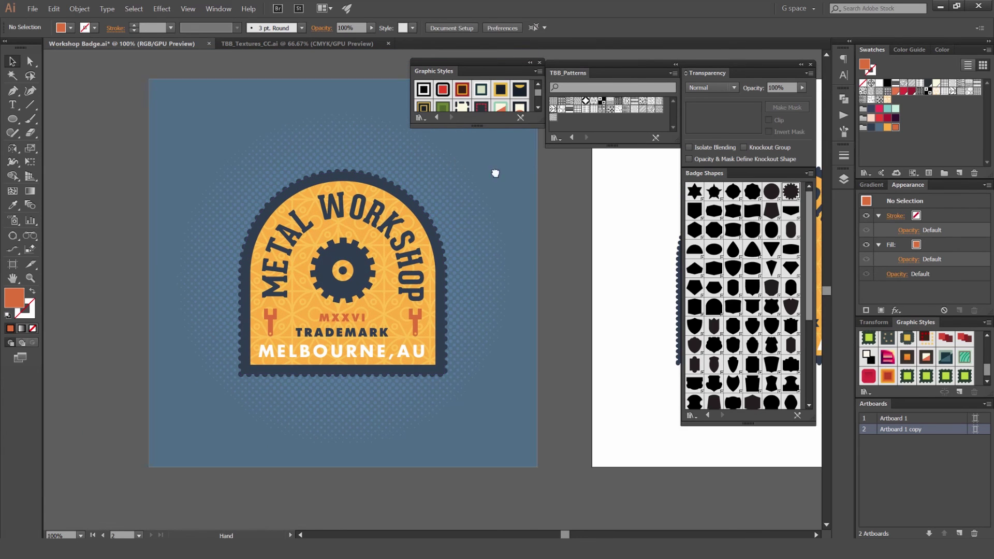
Step: Place a 1000 px square background behind the Sydney badge and fill it with the orange swatch
key("ctrl+minus")
key("ctrl+minus")
left_click_drag(364, 167, 488, 167)
scroll(508, 164, "up", 3)
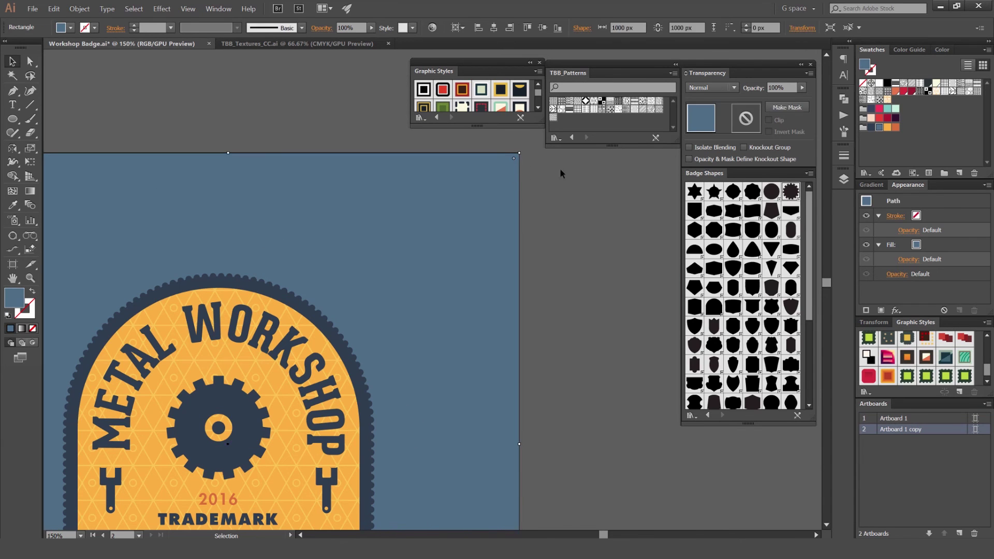
left_click(896, 128)
left_click(589, 213)
scroll(591, 213, "down", 4)
scroll(590, 213, "up", 3)
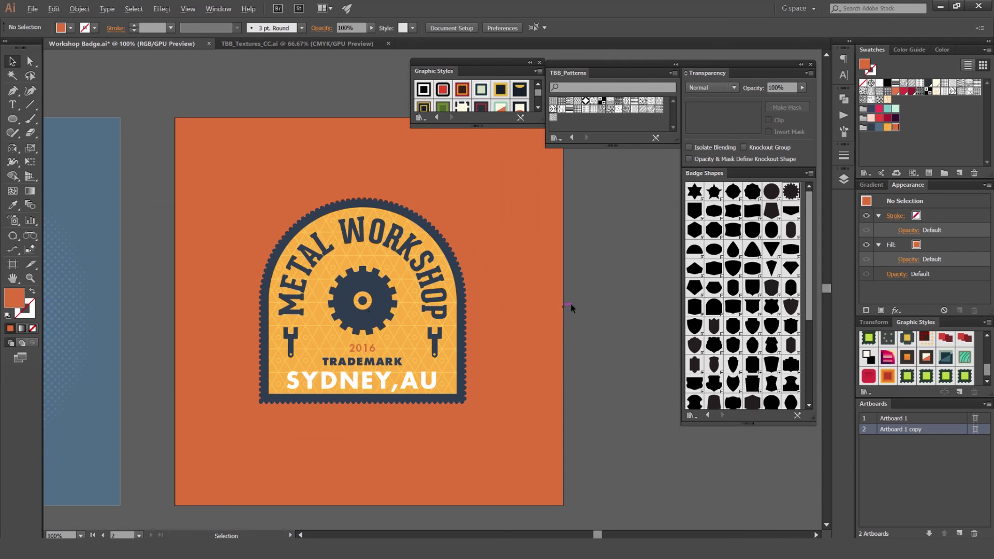
Step: Switch to the TBB_Textures_CC.ai document and close the floating Graphic Styles library
key("ctrl+alt+0")
left_click(346, 44)
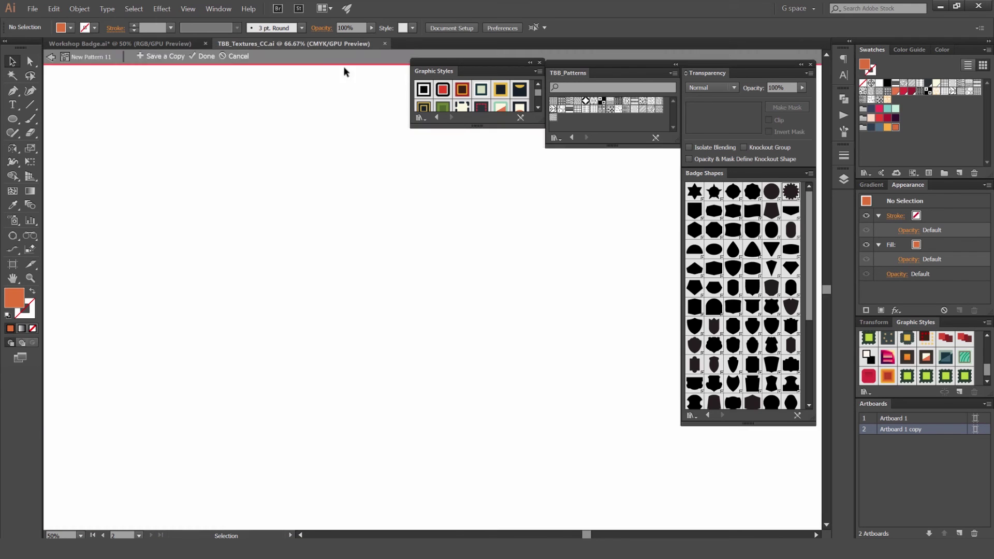
left_click_drag(448, 290, 448, 303)
left_click(540, 62)
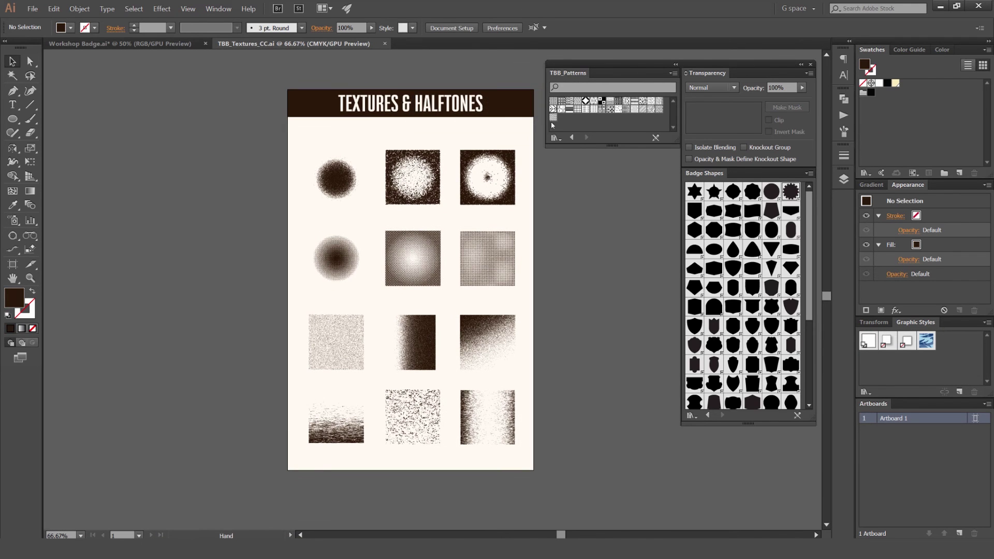
Step: Examine the grain and halftone samples on the Textures & Halftones sheet
scroll(480, 173, "up", 1)
left_click_drag(370, 183, 419, 184)
scroll(418, 184, "up", 2)
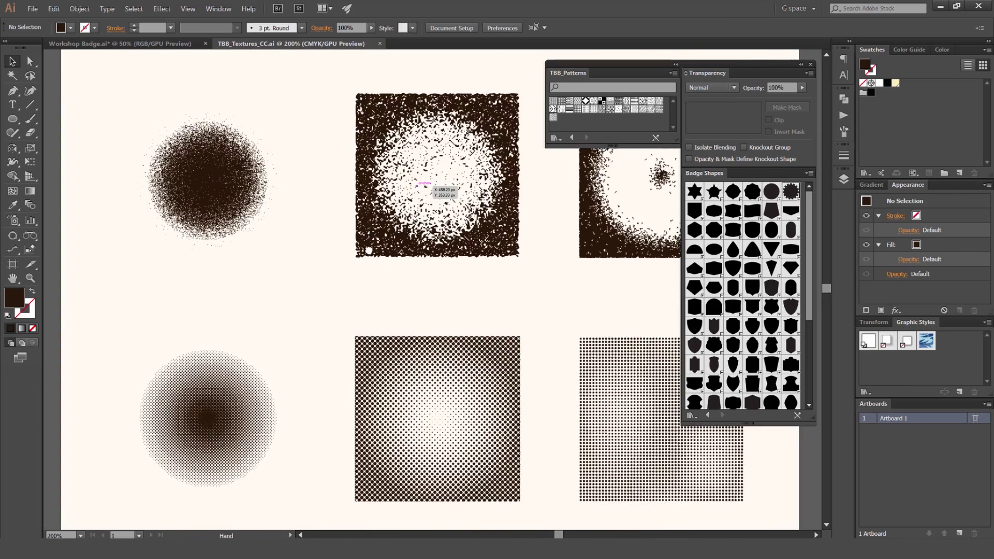
left_click_drag(379, 487, 427, 131)
left_click_drag(502, 307, 422, 193)
scroll(420, 191, "up", 2)
scroll(599, 305, "down", 2)
left_click_drag(290, 305, 266, 233)
scroll(265, 233, "down", 1)
left_click_drag(347, 222, 441, 432)
left_click_drag(464, 281, 450, 432)
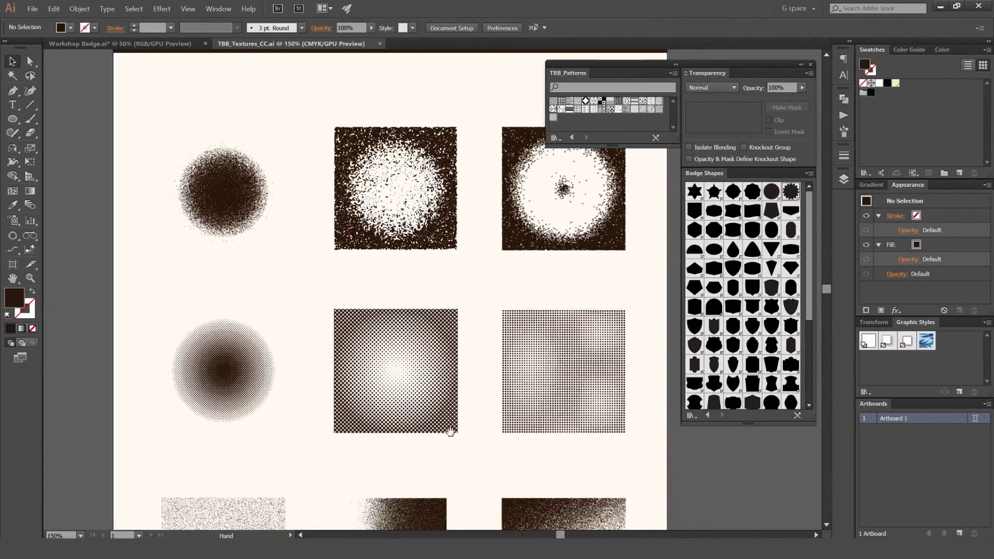
Step: Copy the round grain texture from the first row of the Textures & Halftones sheet
scroll(251, 209, "up", 3)
left_click_drag(283, 211, 430, 242)
left_click(397, 196)
scroll(396, 196, "down", 2)
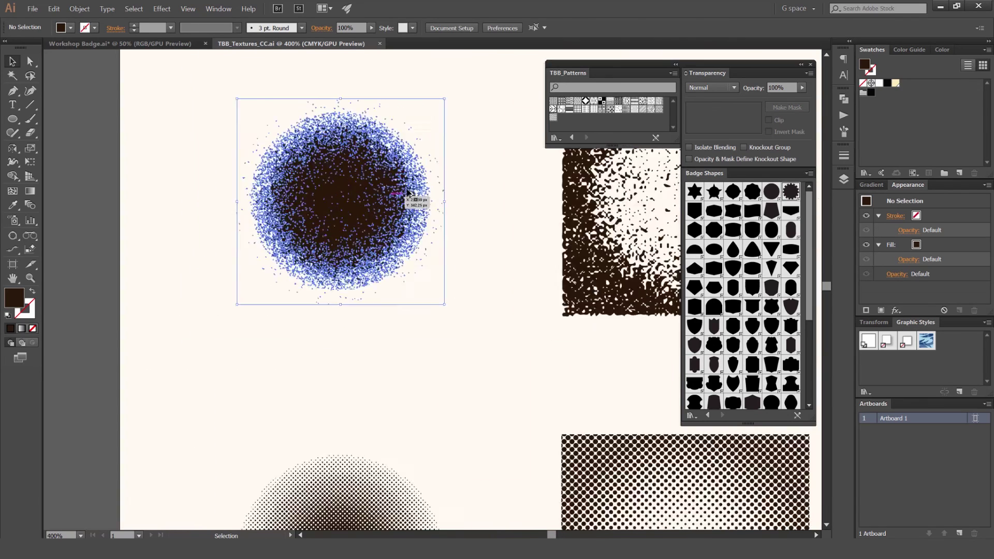
left_click_drag(447, 181, 435, 201)
key("ctrl+c")
Step: Paste the grain texture into Workshop Badge.ai and enlarge it to about 867 by 861 px, centred over the Sydney badge
key("ctrl+Tab")
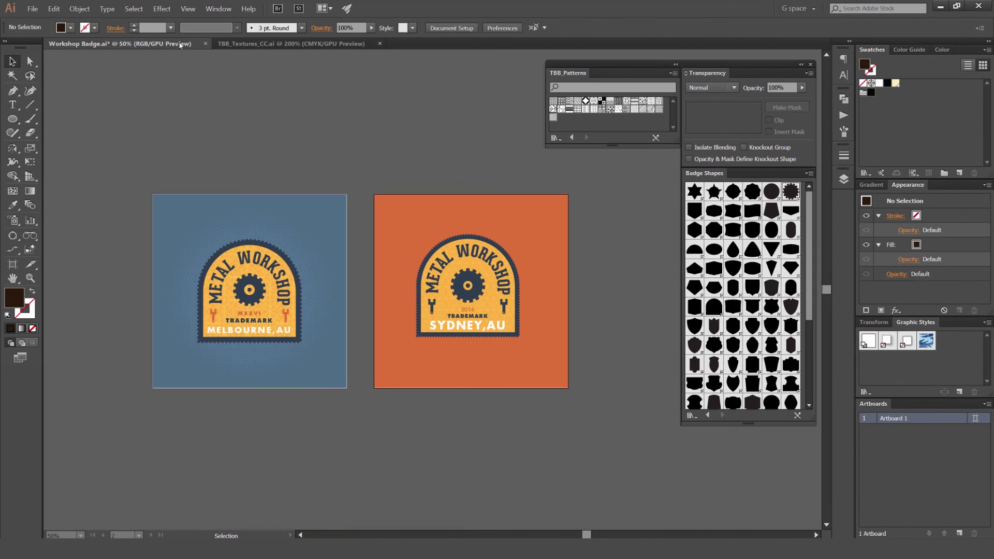
key("ctrl+v")
left_click_drag(487, 174, 431, 143)
left_click_drag(396, 241, 450, 207)
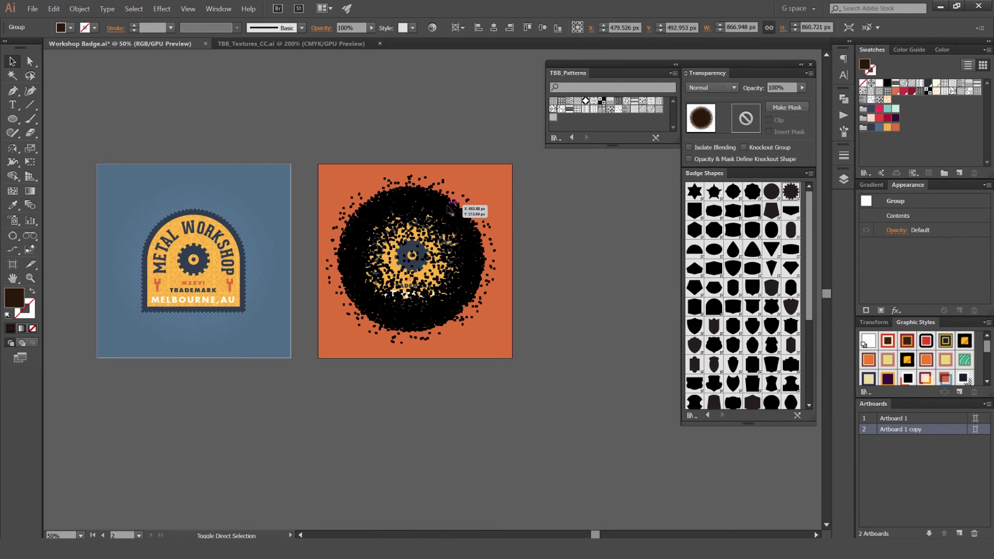
scroll(449, 179, "up", 2)
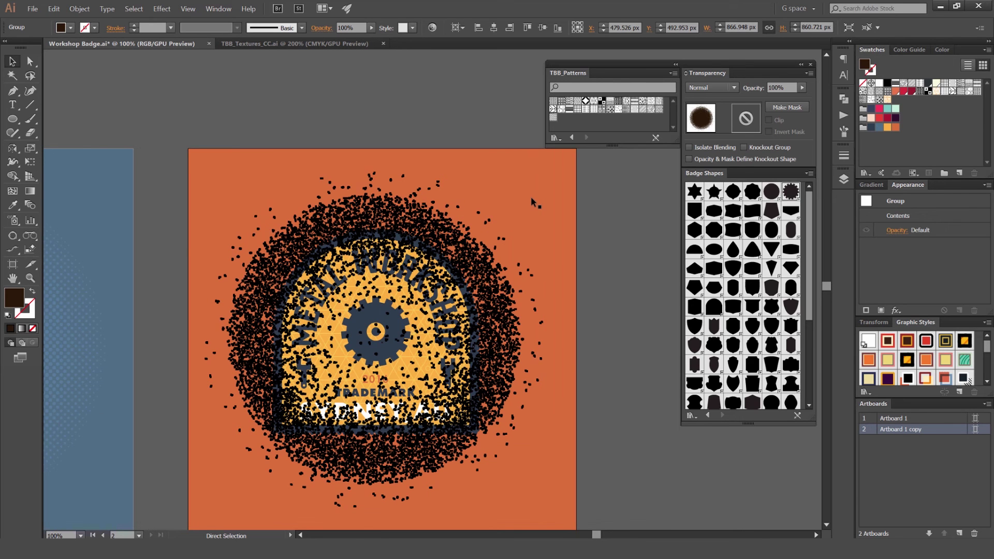
left_click(531, 196)
left_click(482, 252)
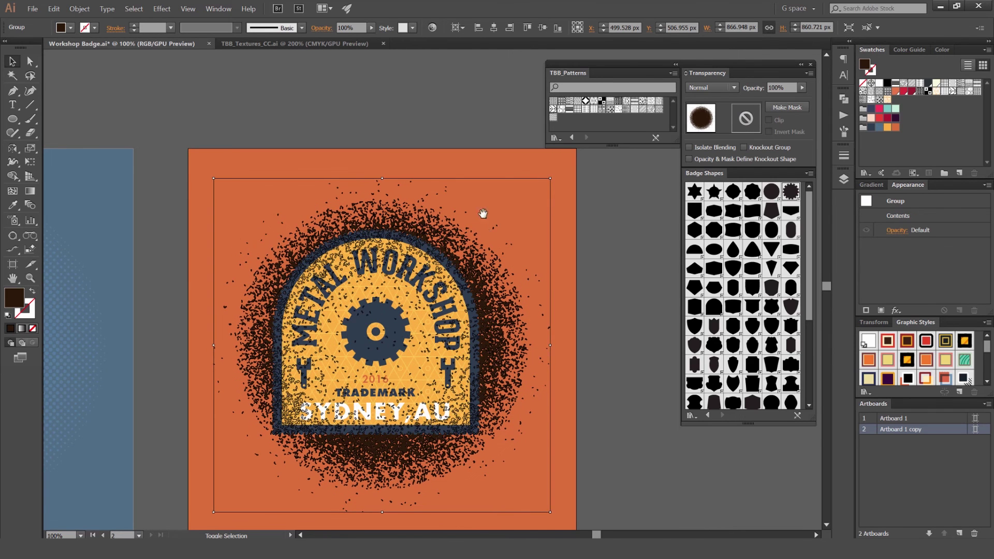
Step: Send the grain texture behind the badge, hide the selection edges and set its blending mode to Color Dodge
left_click_drag(483, 214, 511, 161)
key("ctrl+h")
scroll(706, 94, "down", 4)
scroll(707, 94, "down", 1)
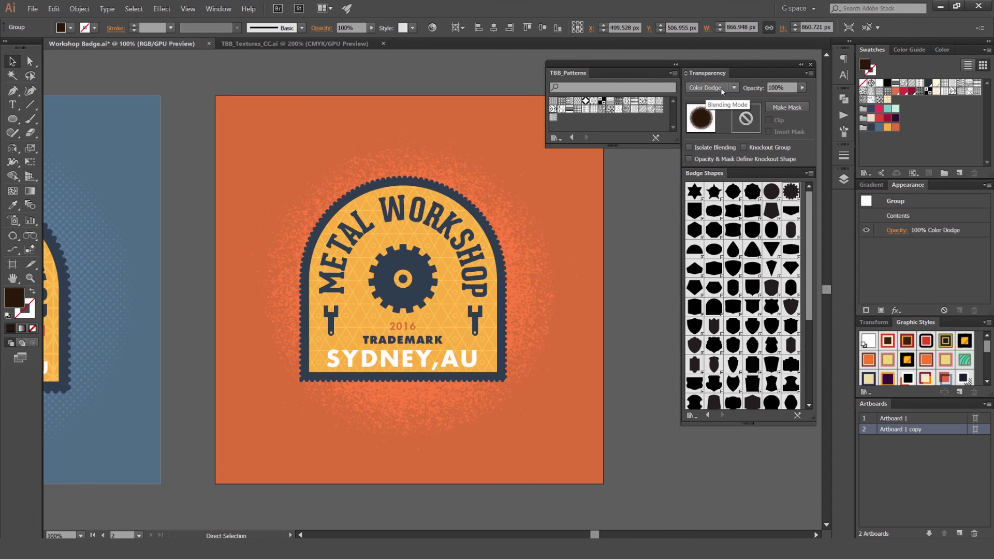
Step: Save the document and enlarge the grain texture until it spills past the edges of the orange background
scroll(722, 88, "down", 3)
scroll(722, 88, "up", 4)
scroll(721, 88, "down", 1)
key("ctrl+s")
left_click_drag(590, 166, 599, 121)
scroll(559, 182, "down", 2)
left_click(626, 230)
Step: Inspect the textured Sydney badge up close and side by side with the blue Melbourne version
scroll(522, 230, "up", 1)
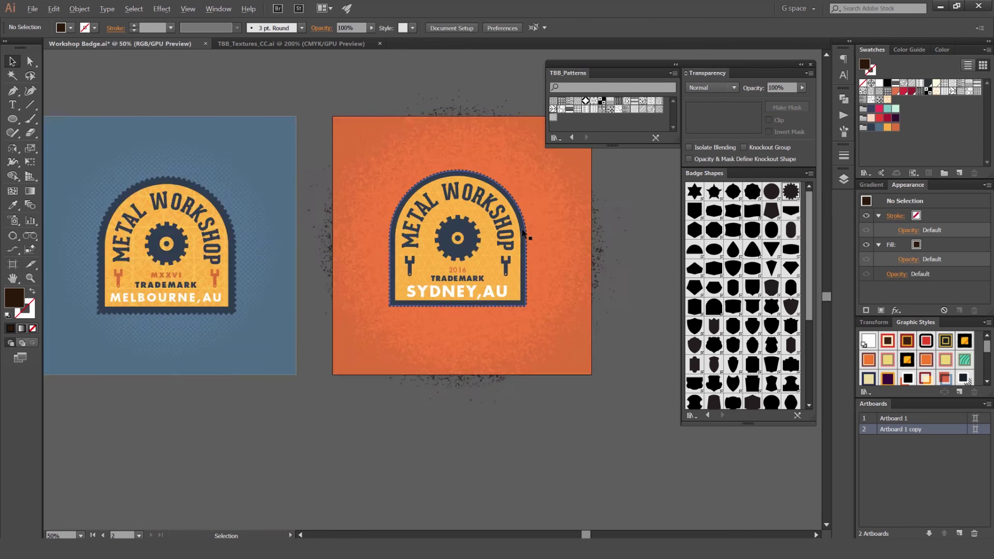
scroll(522, 230, "up", 2)
left_click_drag(551, 227, 586, 217)
scroll(586, 217, "down", 3)
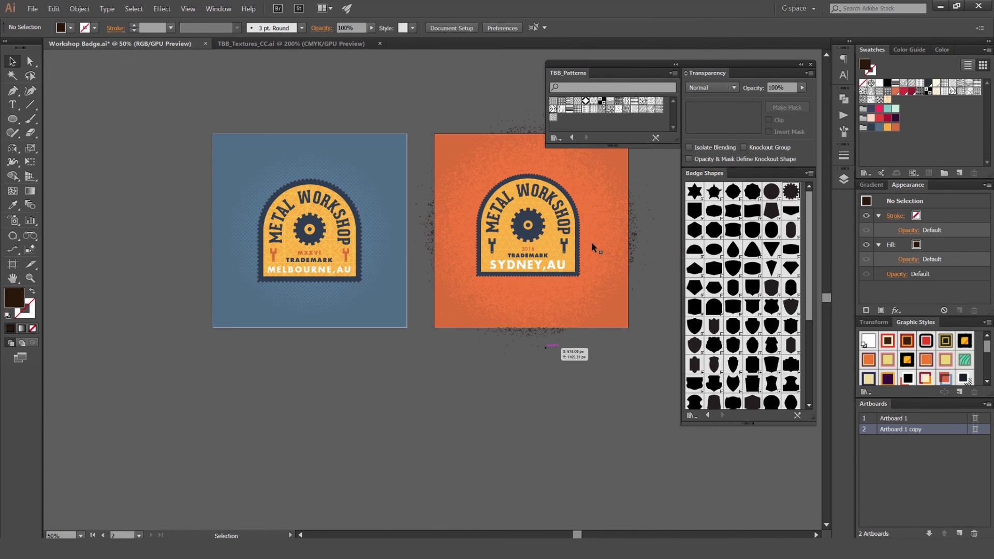
scroll(591, 242, "up", 4)
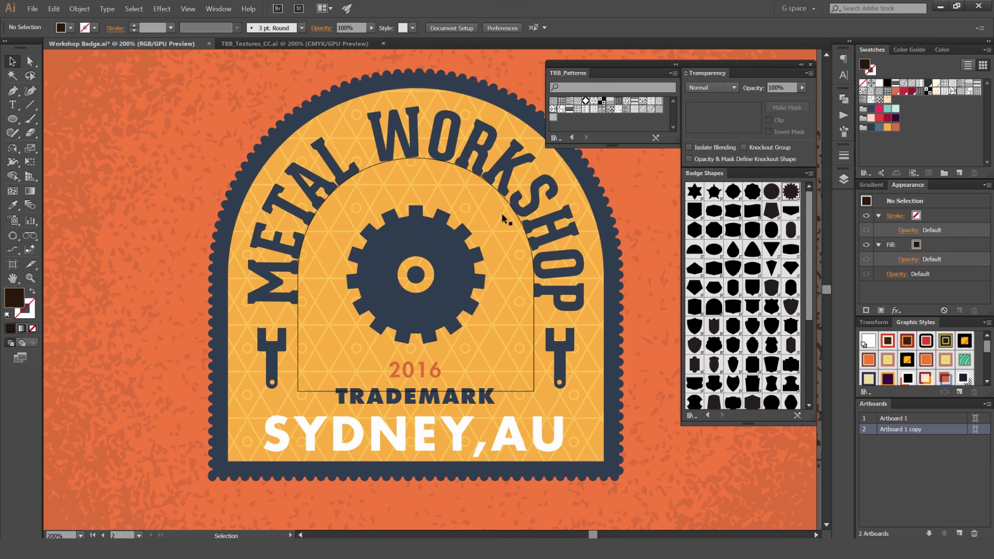
scroll(494, 254, "down", 3)
scroll(620, 237, "down", 1)
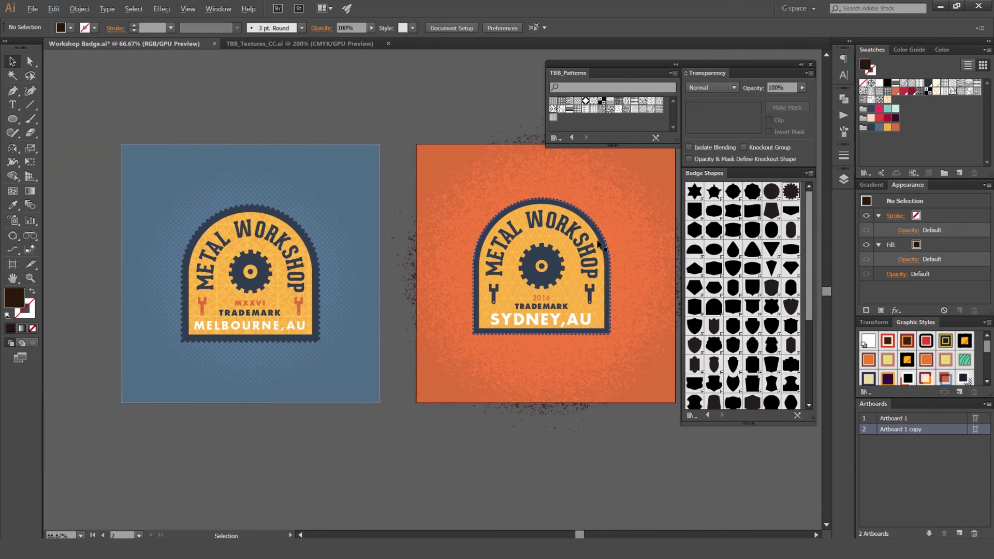